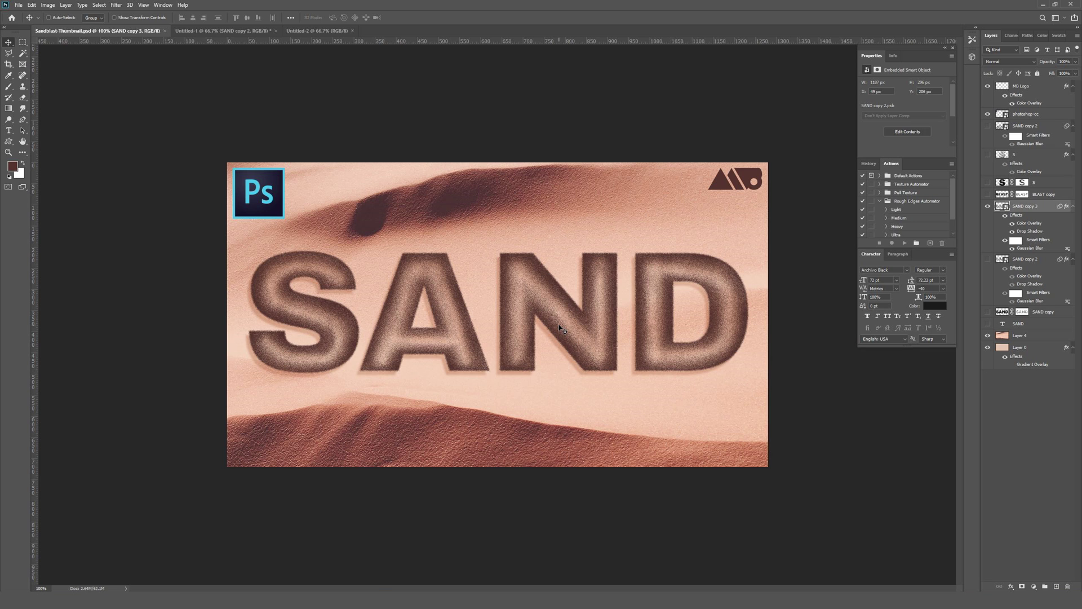
Step: Compare the sandblasted SAND copy 3 and SAND copy 2 layers in the thumbnail document, and look at the Untitled-1 document
click(988, 206)
click(987, 259)
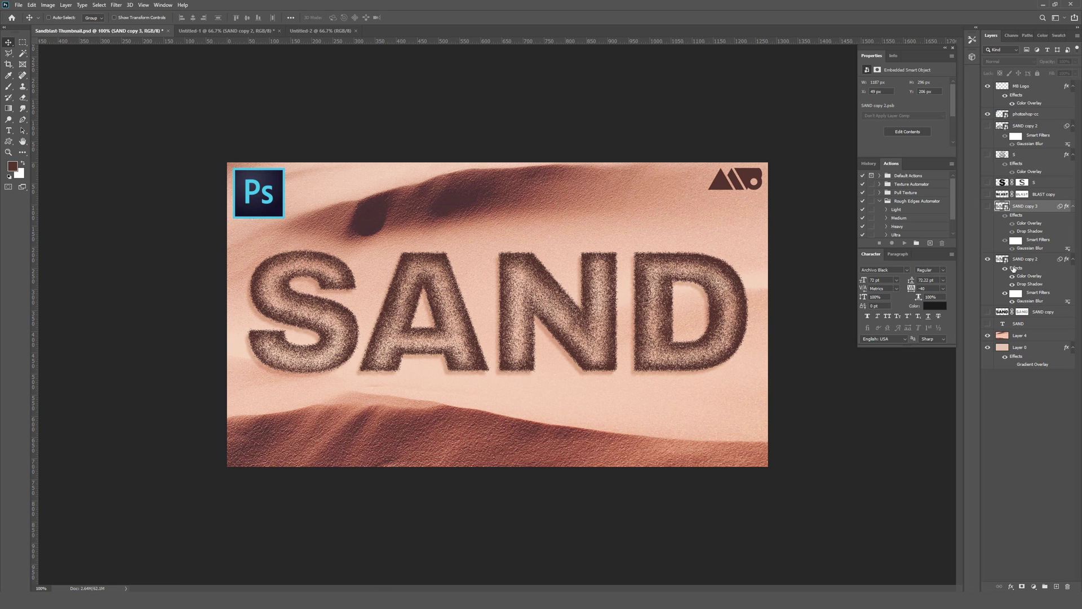
click(987, 259)
click(987, 206)
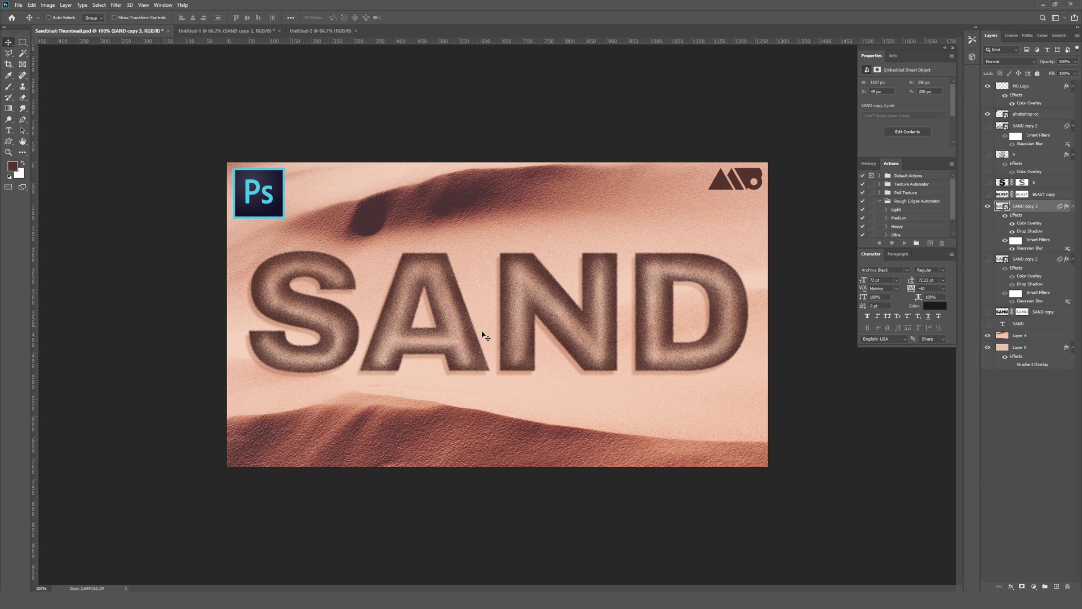
click(232, 31)
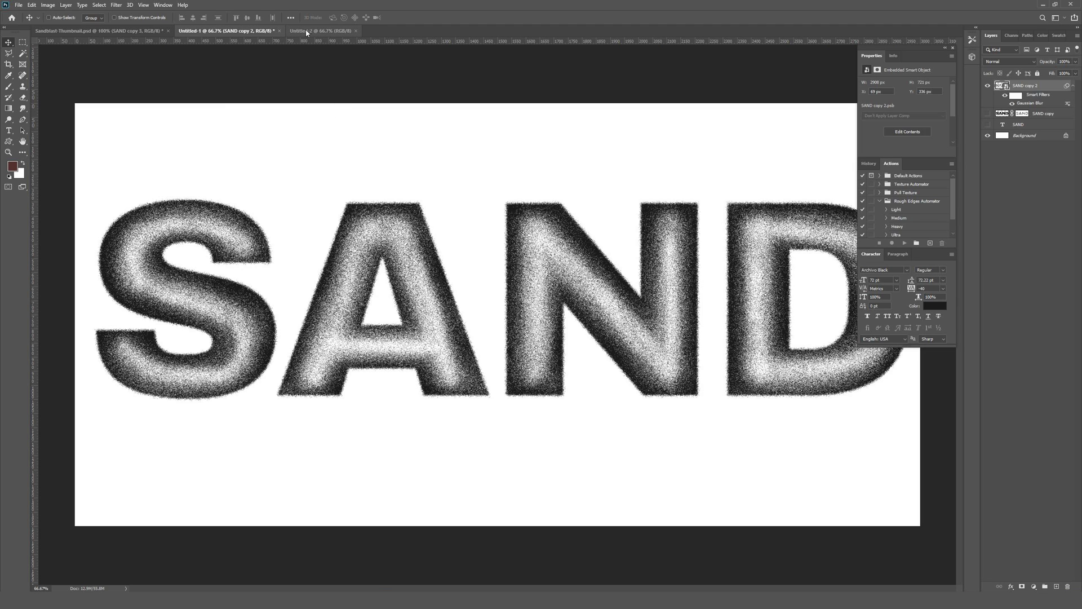
click(98, 30)
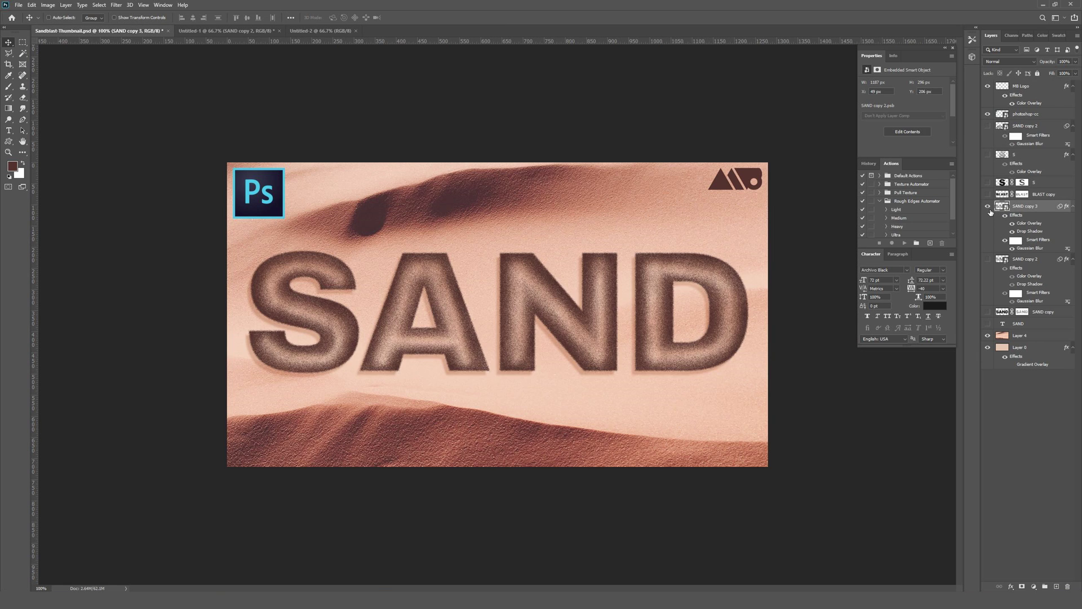
Step: Hide the SAND copy 3 layer, and show and select the plain SAND text layer in the thumbnail document
click(988, 207)
click(988, 323)
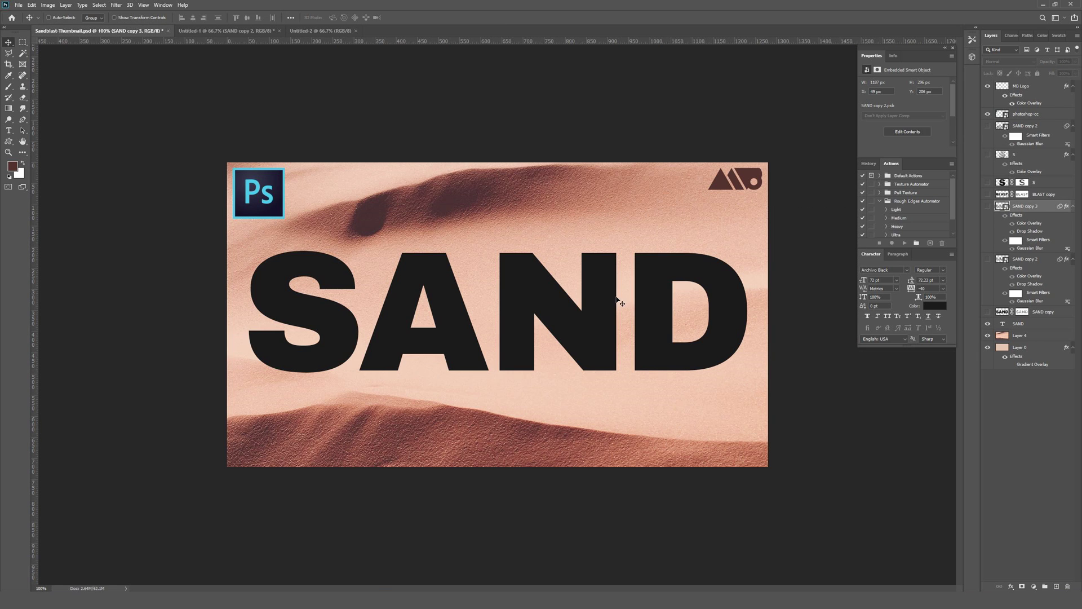
key(alt+bracketleft)
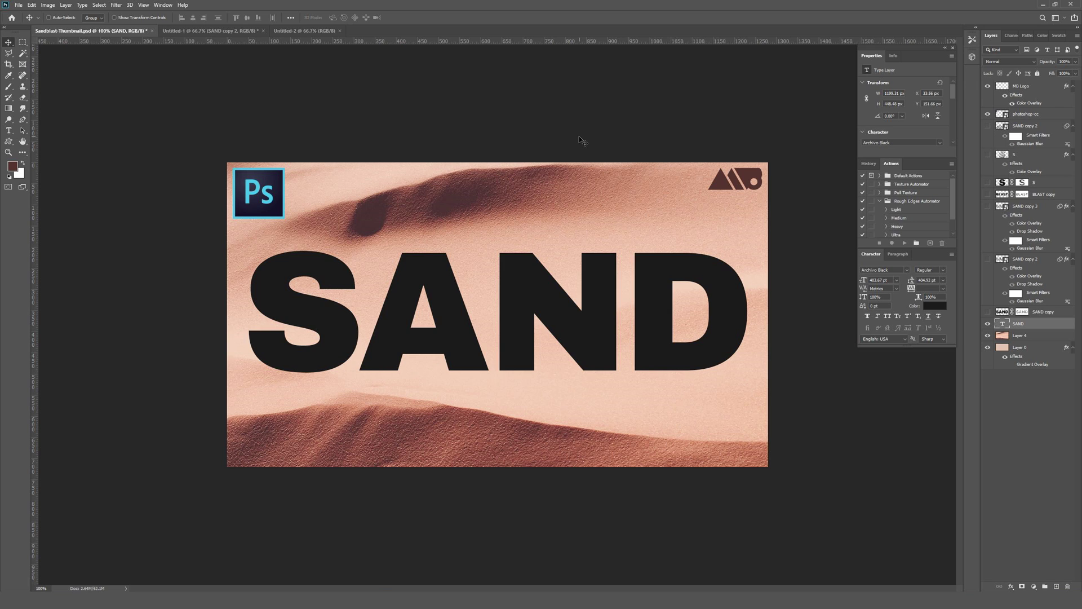
key(ctrl+comma)
Step: Switch to the Untitled-2 document, activate the Type tool and set the foreground color to black (000000)
click(299, 32)
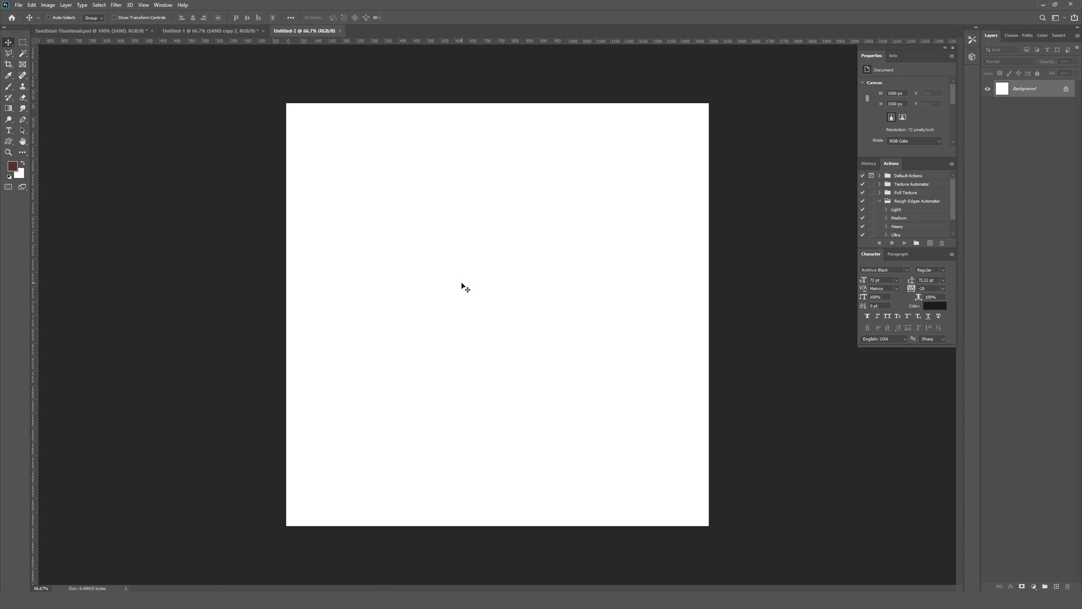
key(t)
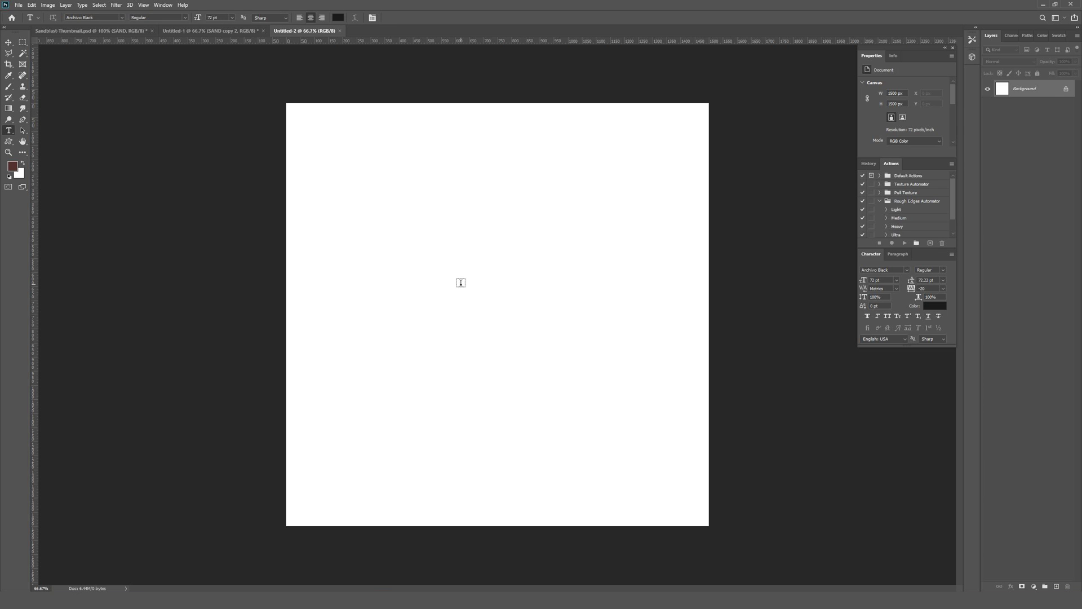
click(16, 167)
text(000000)
click(969, 363)
Step: Add a text layer reading S near the middle of the canvas, replacing the placeholder text
click(458, 291)
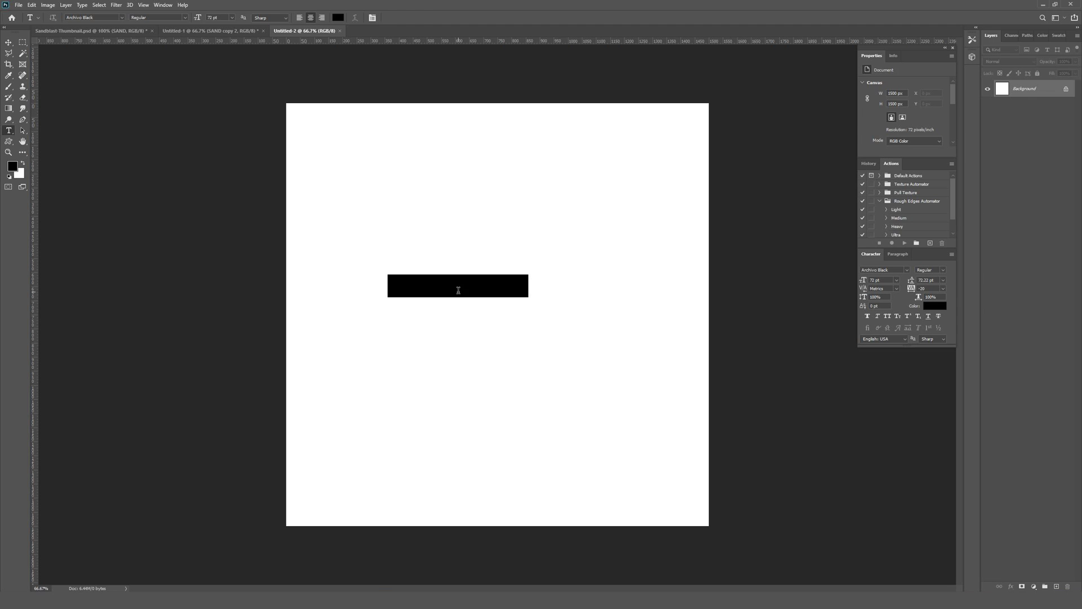
key(BackSpace)
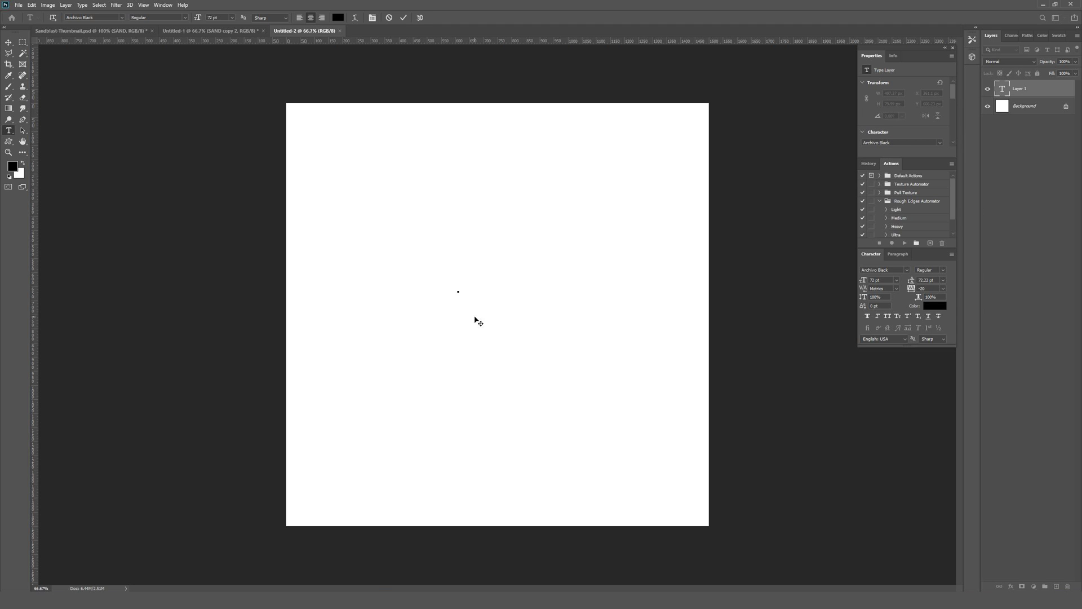
text(s)
click(8, 42)
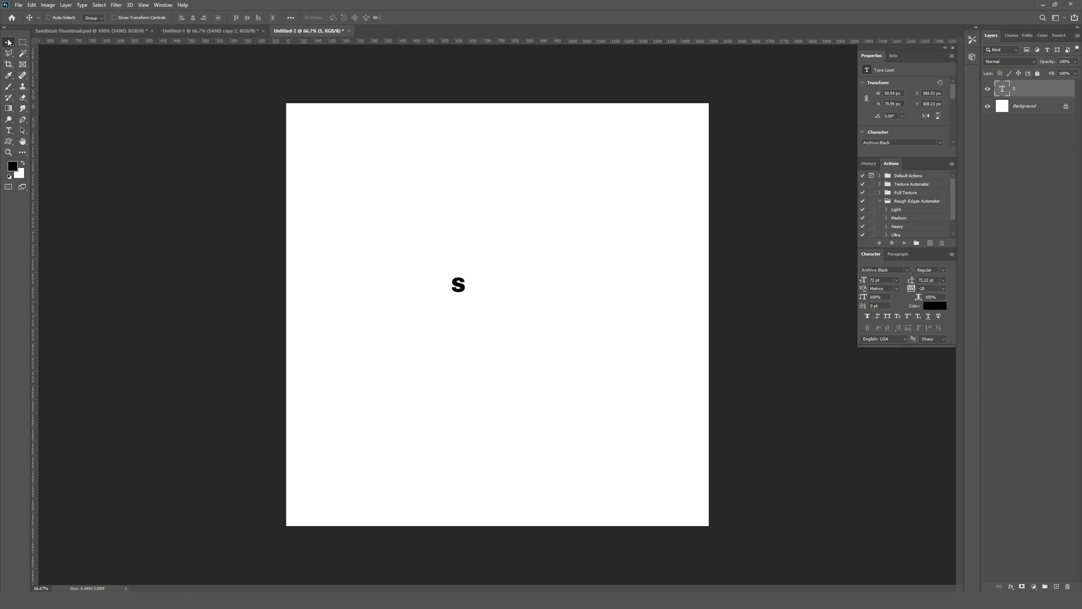
Step: Scale the S up with Free Transform until it fills most of the canvas, and position it roughly in the center
click(448, 282)
key(ctrl+t)
drag(468, 300, 597, 522)
drag(547, 419, 420, 244)
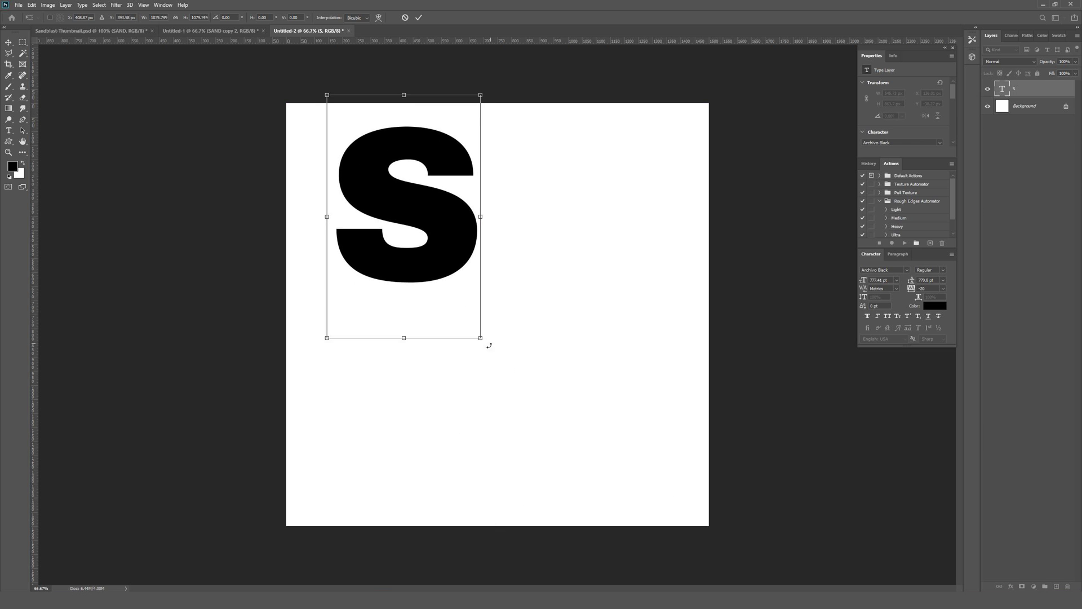
drag(477, 332, 720, 579)
mouse_move(575, 442)
mouse_down()
mouse_move(561, 423)
mouse_move(596, 416)
mouse_move(589, 430)
mouse_up()
key(Return)
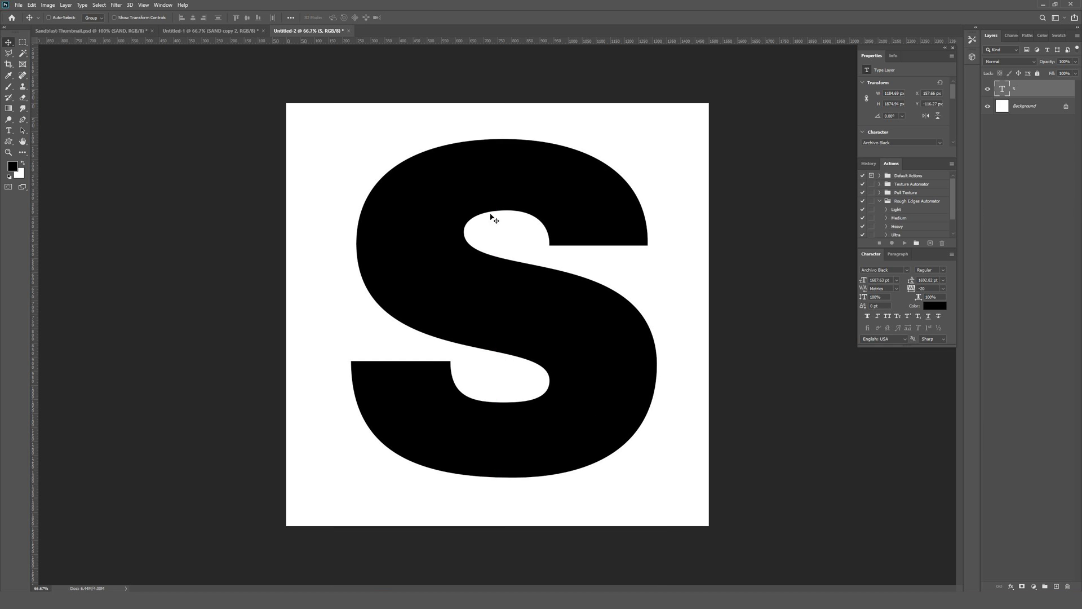
drag(519, 183, 518, 188)
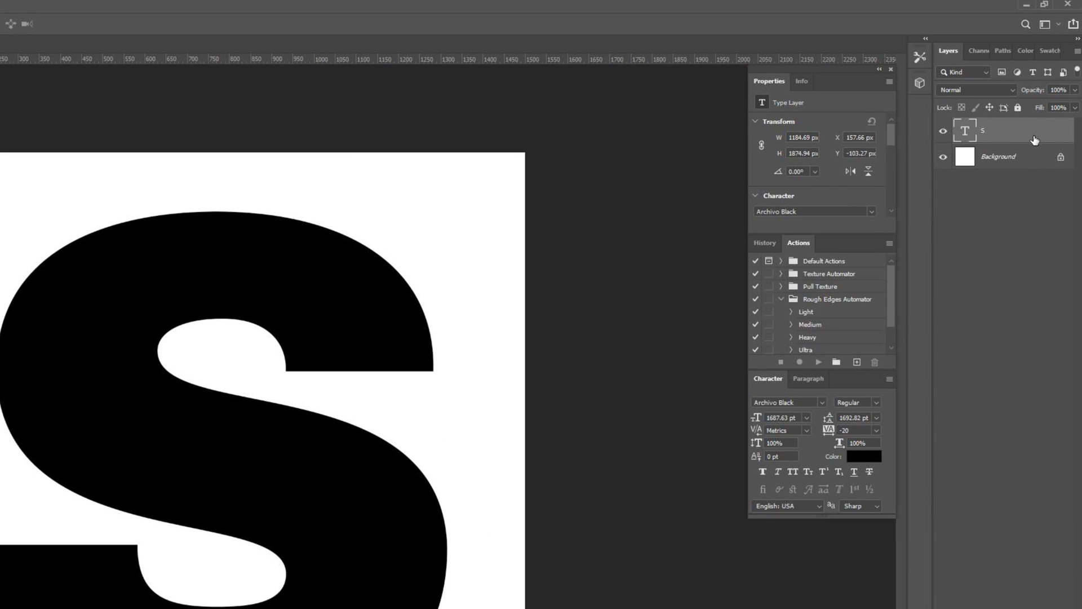
Step: Duplicate the S text layer and hide the original
click(943, 131)
click(943, 131)
key(ctrl+j)
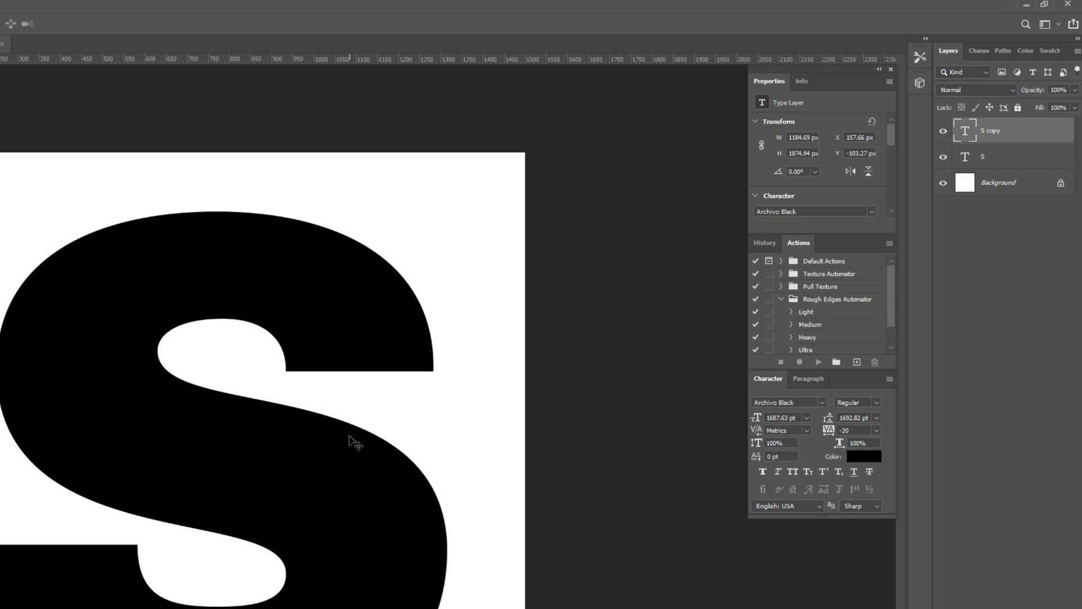
click(943, 160)
Step: Rasterize the type on the S copy layer and set its blend mode to Dissolve
right_click(1021, 136)
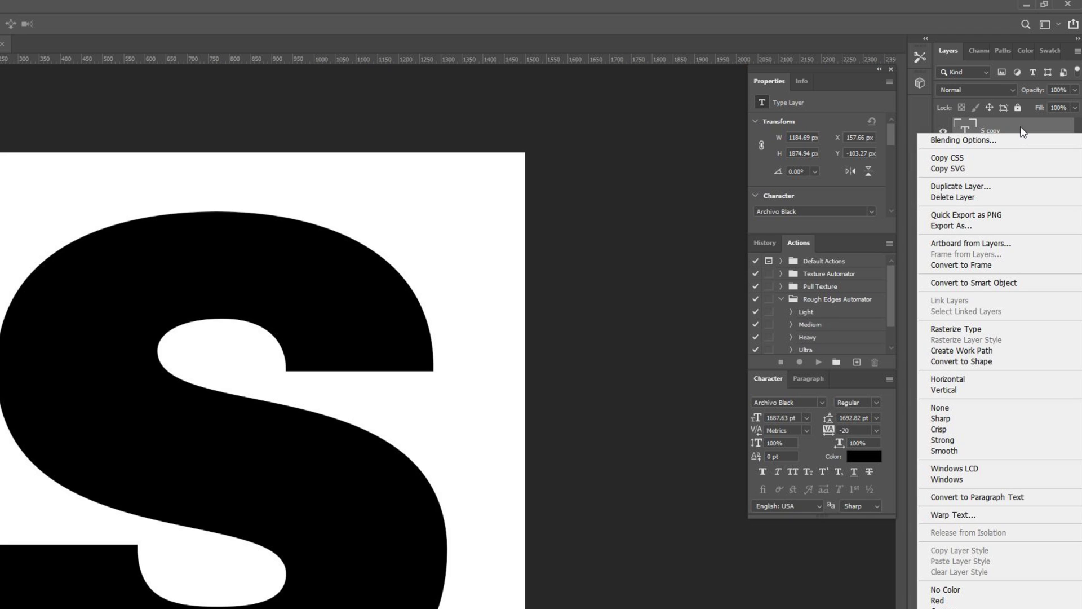
click(963, 332)
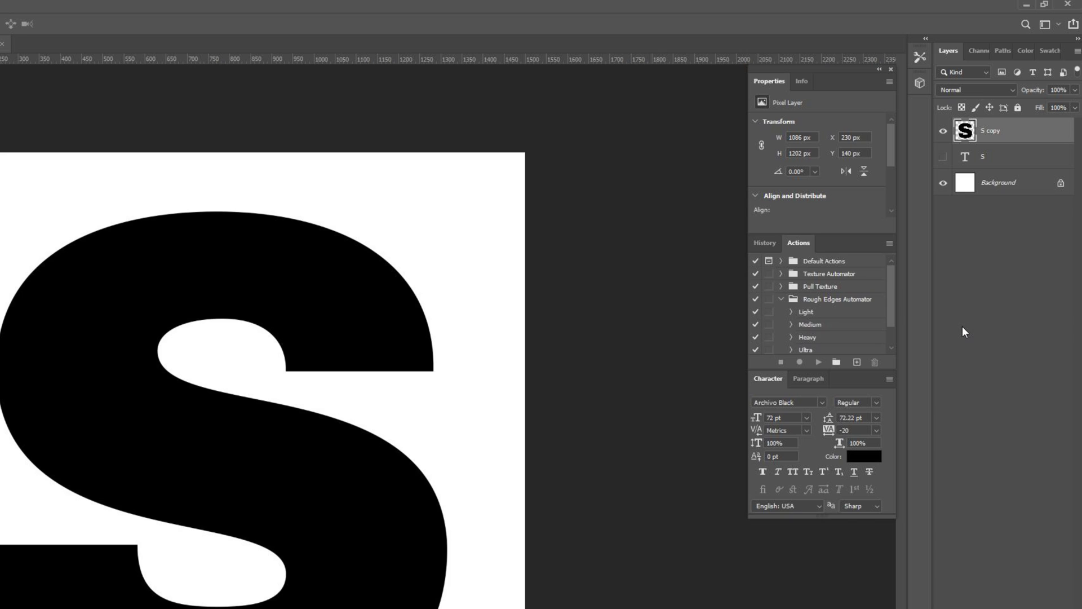
click(981, 89)
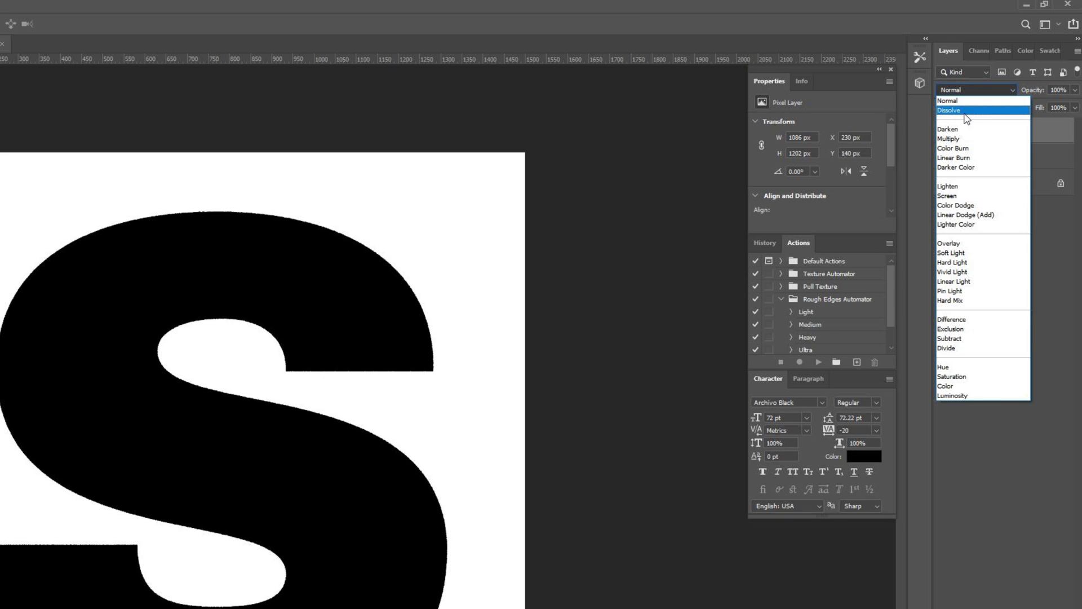
click(963, 110)
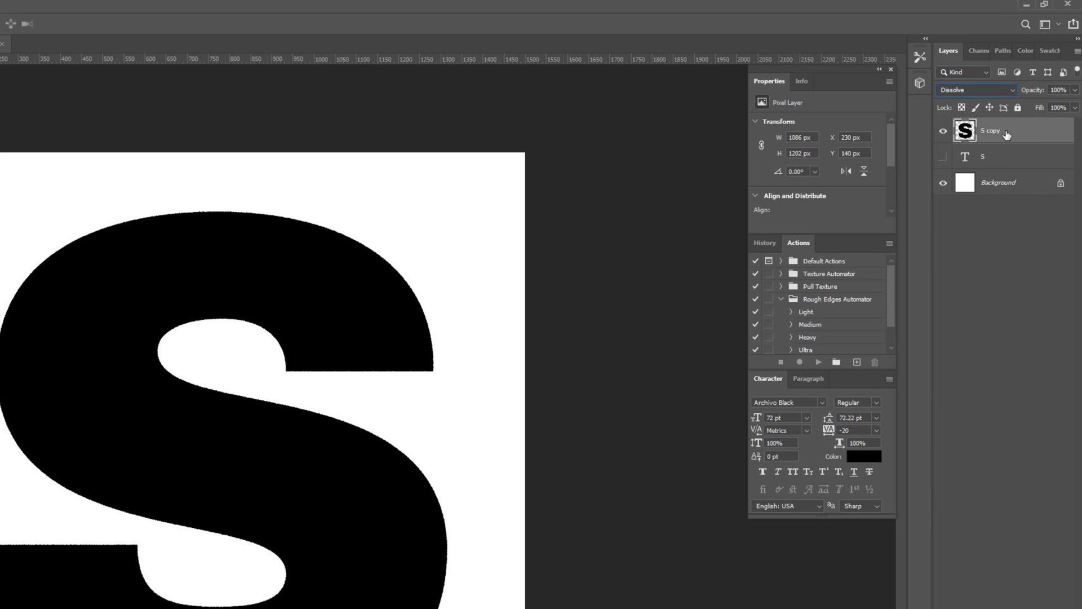
Step: Add a white layer mask to the S copy layer and select the mask for editing
click(1009, 156)
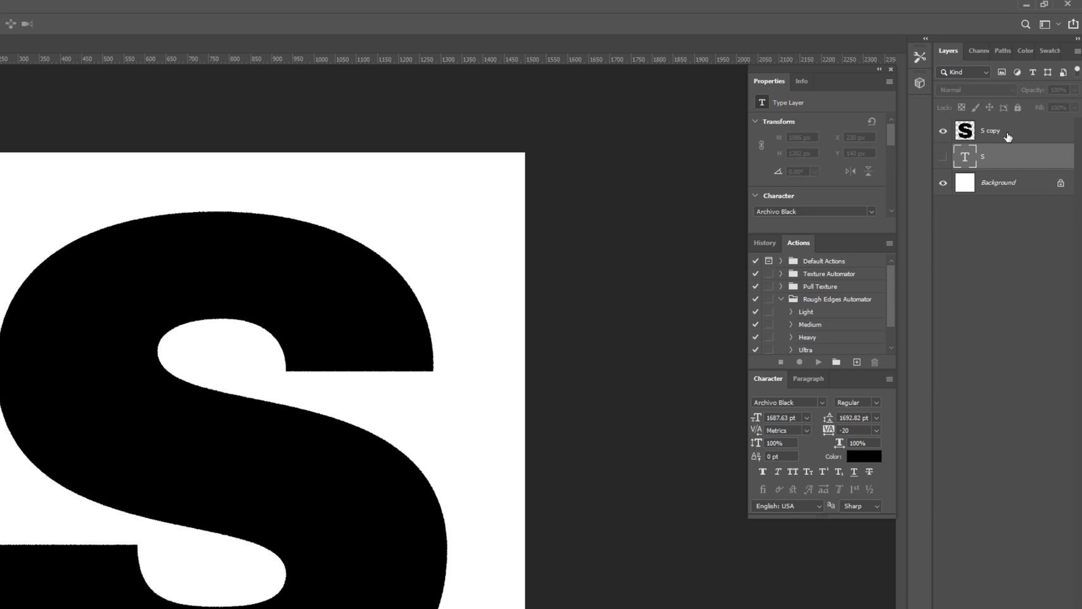
click(1006, 134)
key(ctrl+plus)
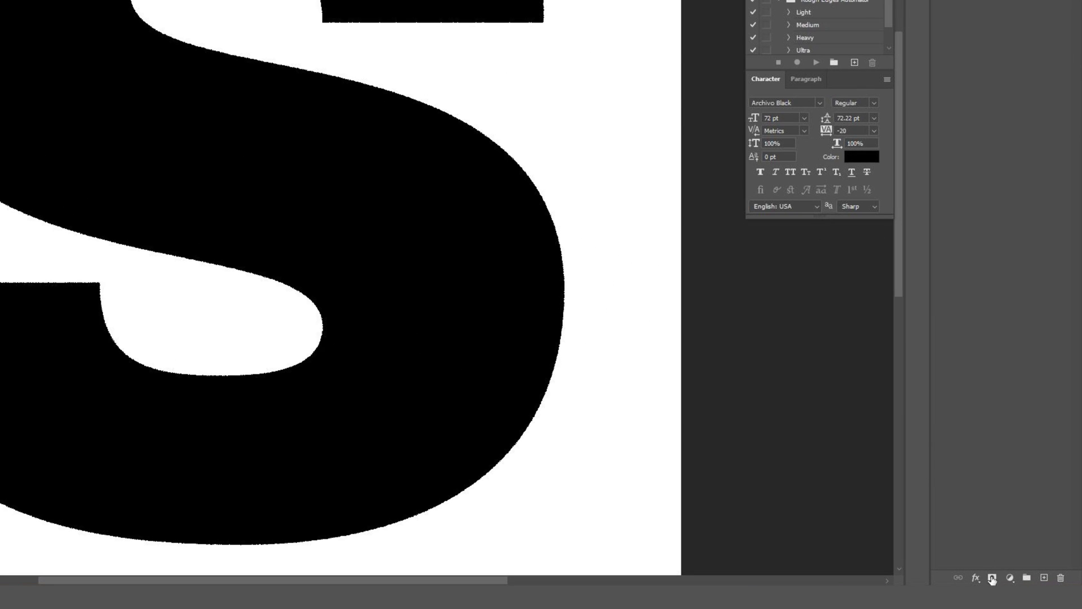
click(992, 578)
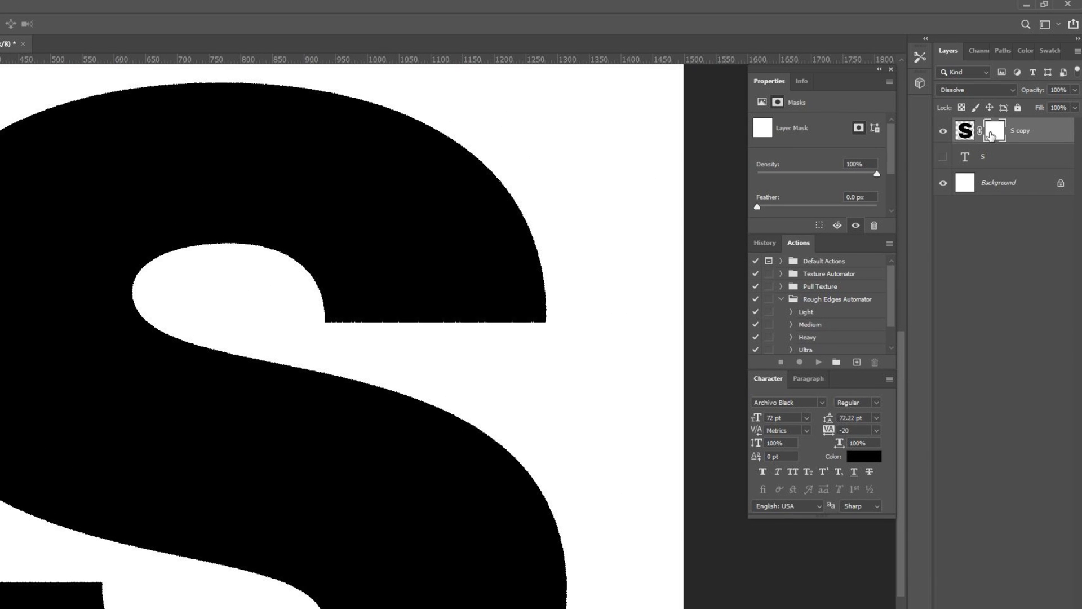
click(965, 130)
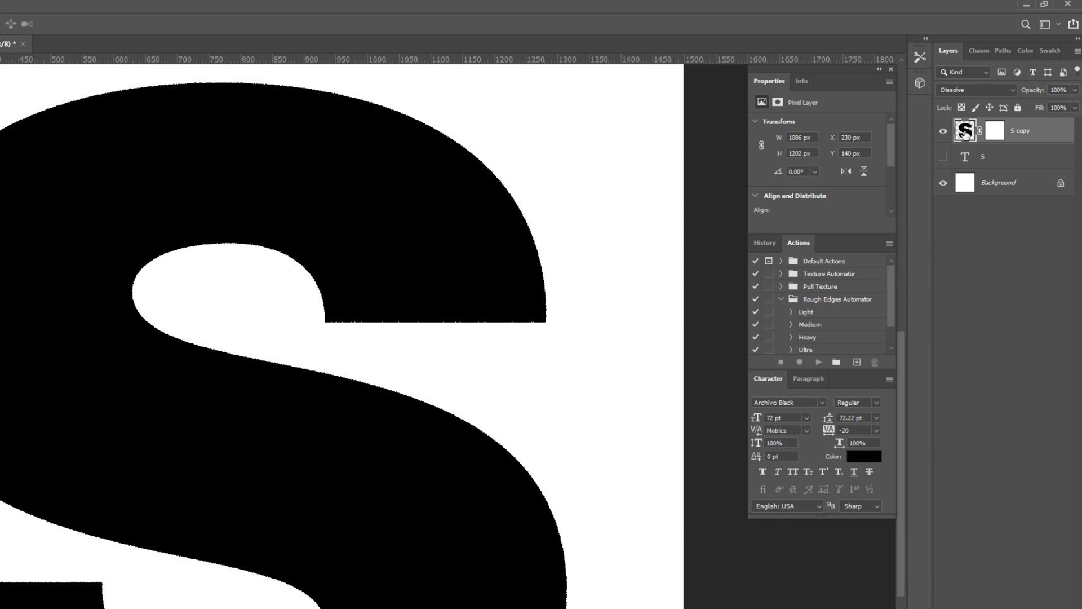
click(994, 134)
click(992, 131)
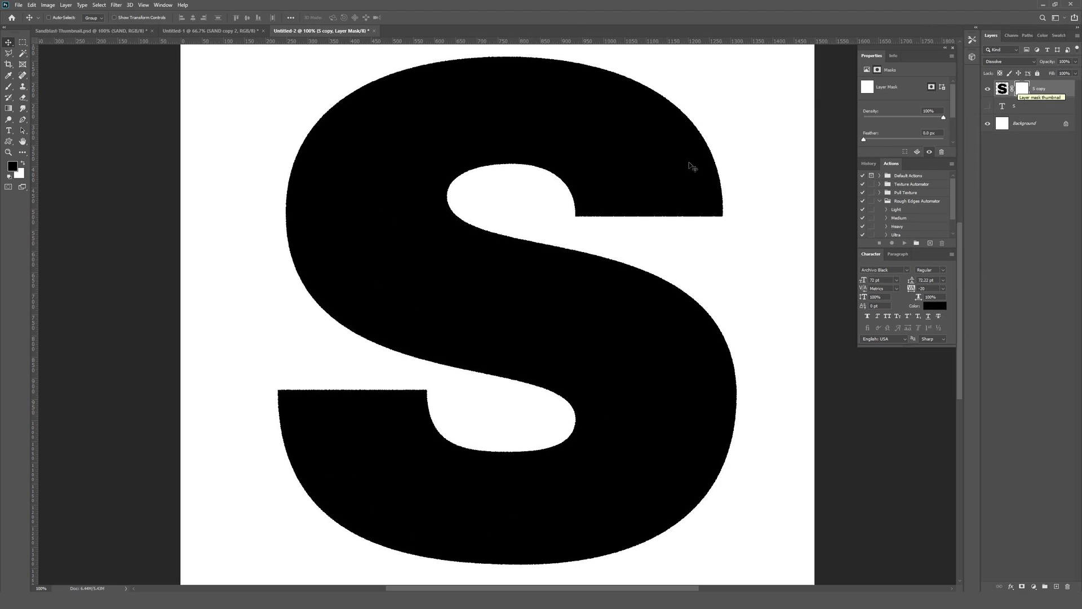
Step: Set up the Brush tool with a soft round tip at 0% hardness, 20% opacity and black (000000) as foreground color
key(b)
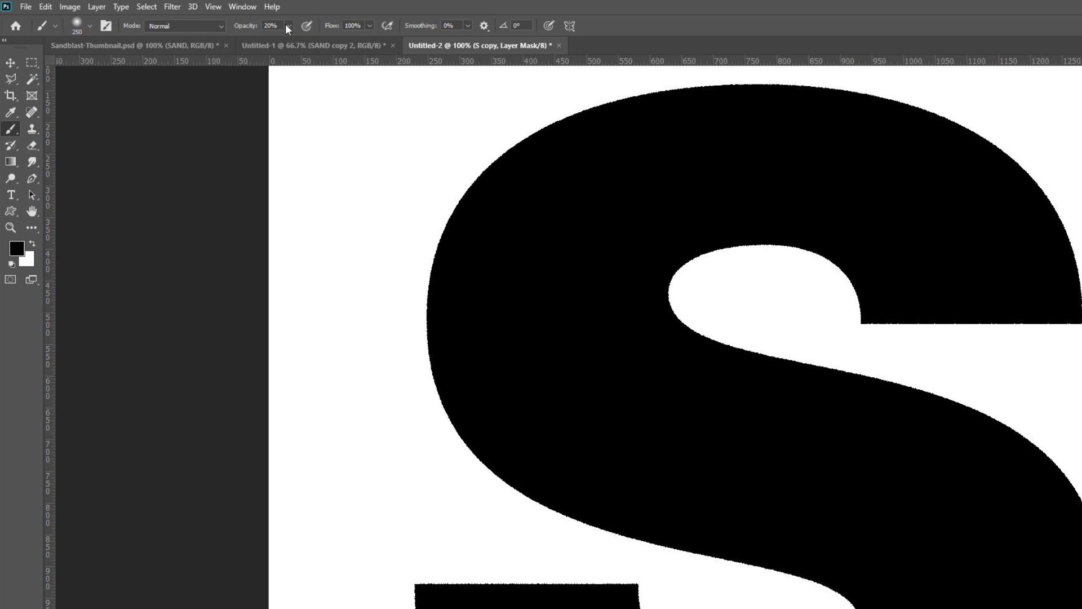
click(76, 25)
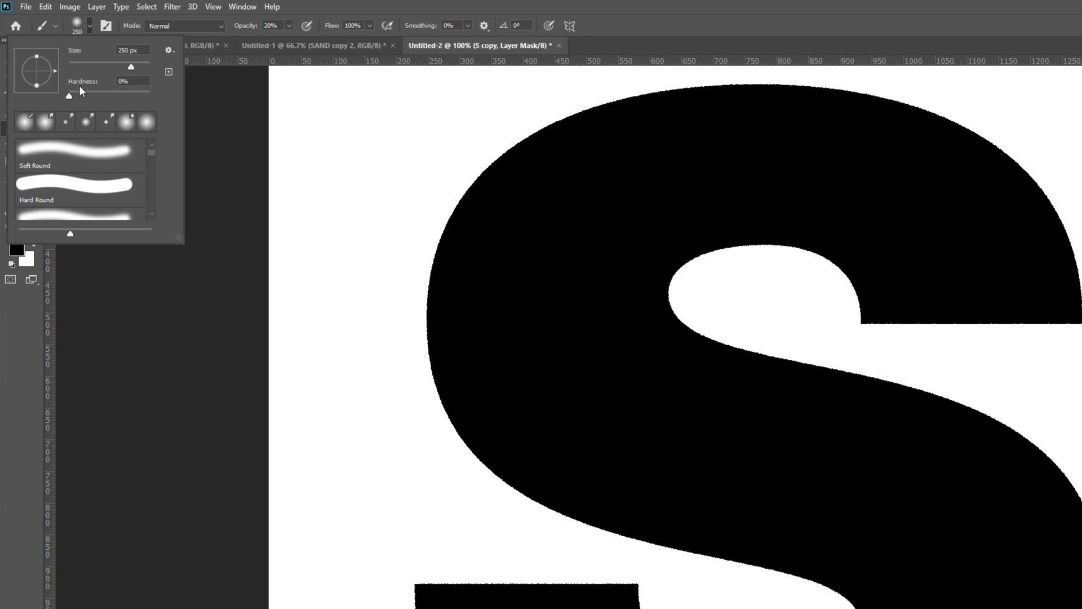
click(462, 52)
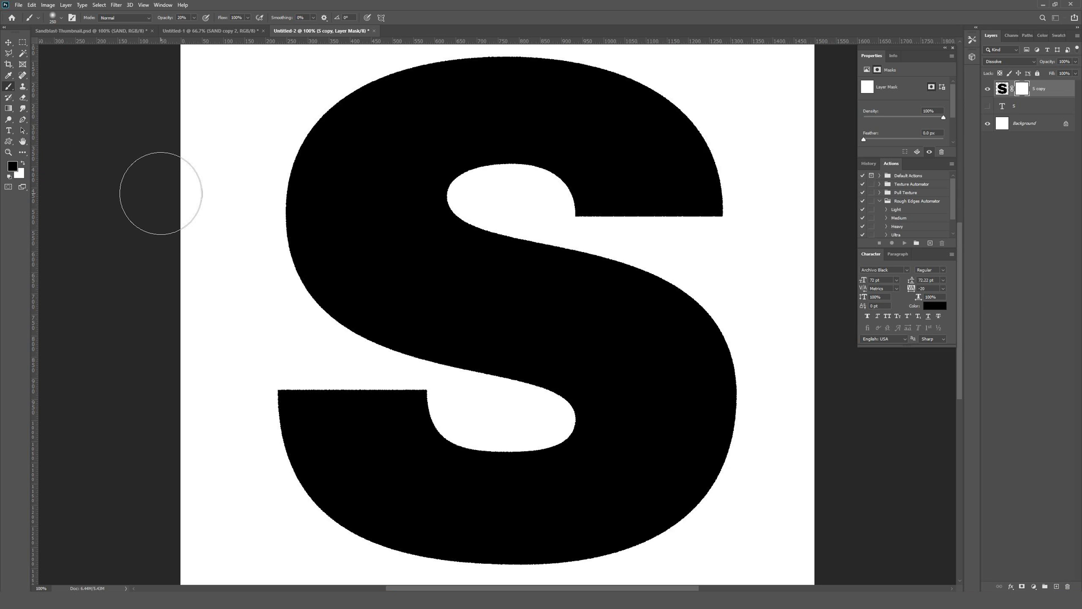
click(14, 171)
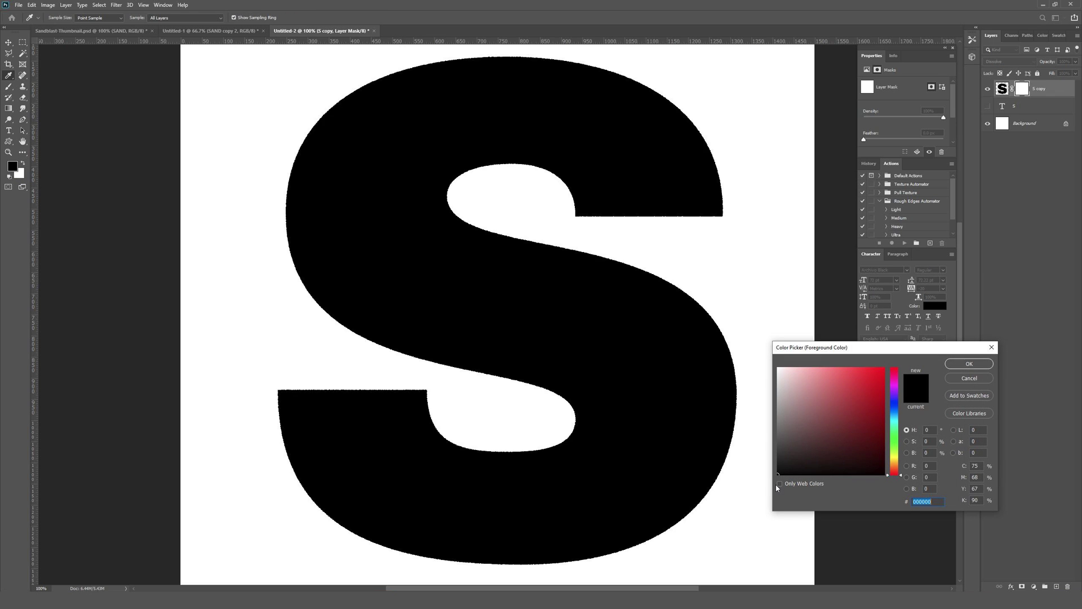
click(961, 364)
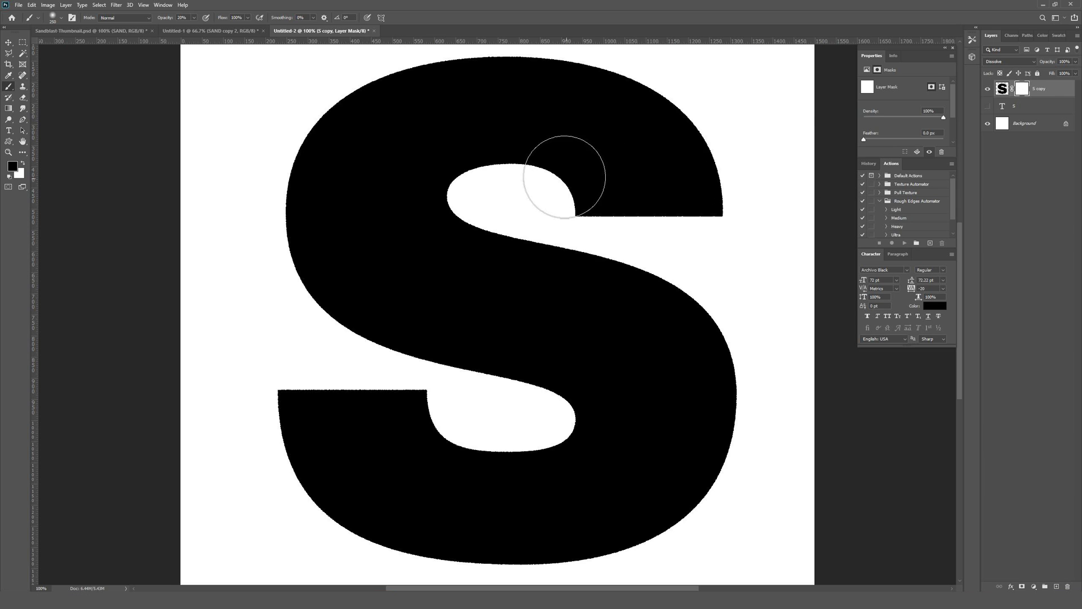
Step: Reselect the Brush tool and resize its tip smaller and larger, ending at 300 px
key(v)
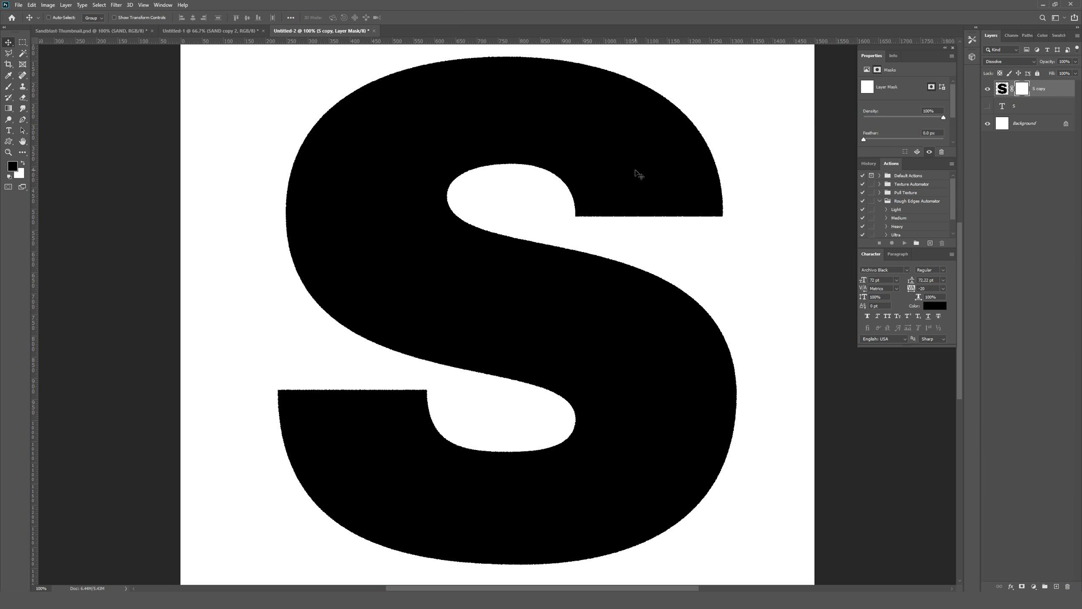
click(8, 88)
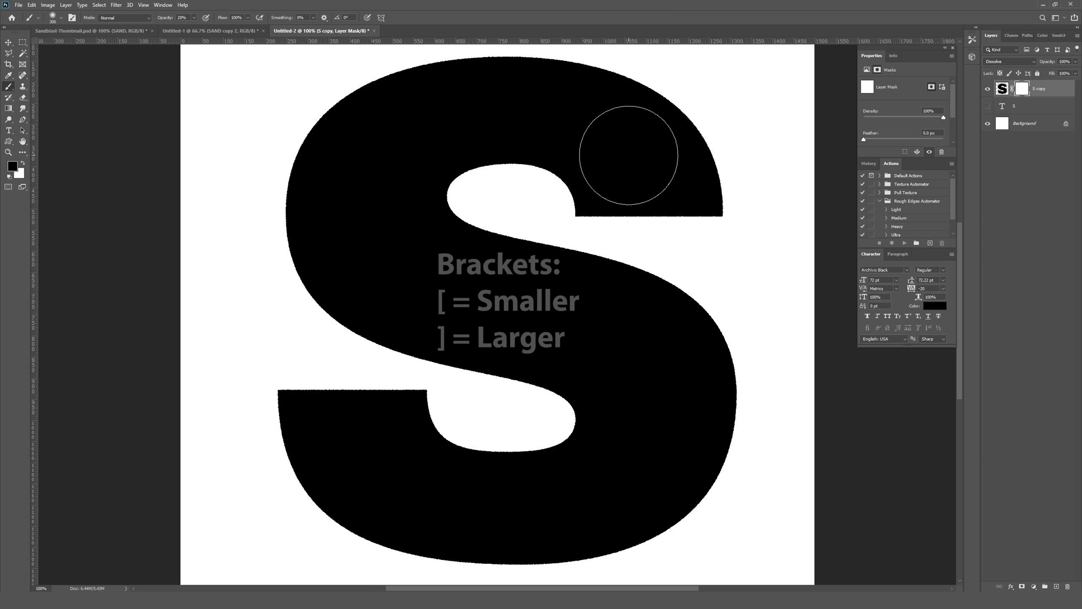
key(bracketleft)
key(bracketleft)
key(bracketleft)
key(bracketleft)
key(bracketleft)
key(bracketleft)
key(bracketleft)
key(bracketleft)
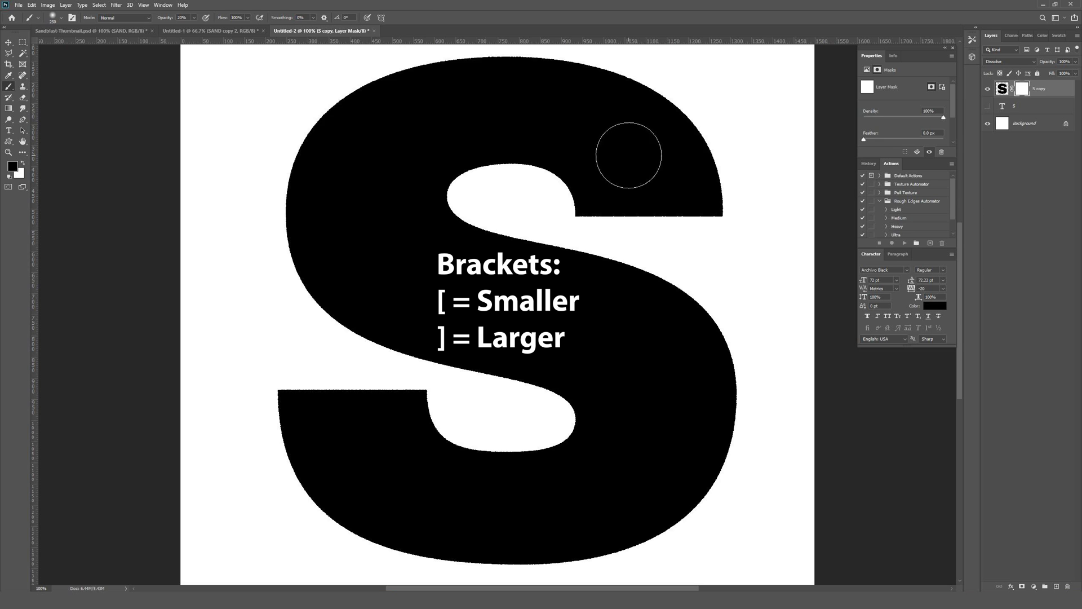
key(bracketright)
key(bracketright)
key(bracketright)
key(bracketright)
key(bracketright)
key(bracketright)
key(bracketright)
key(bracketright)
key(bracketright)
key(bracketleft)
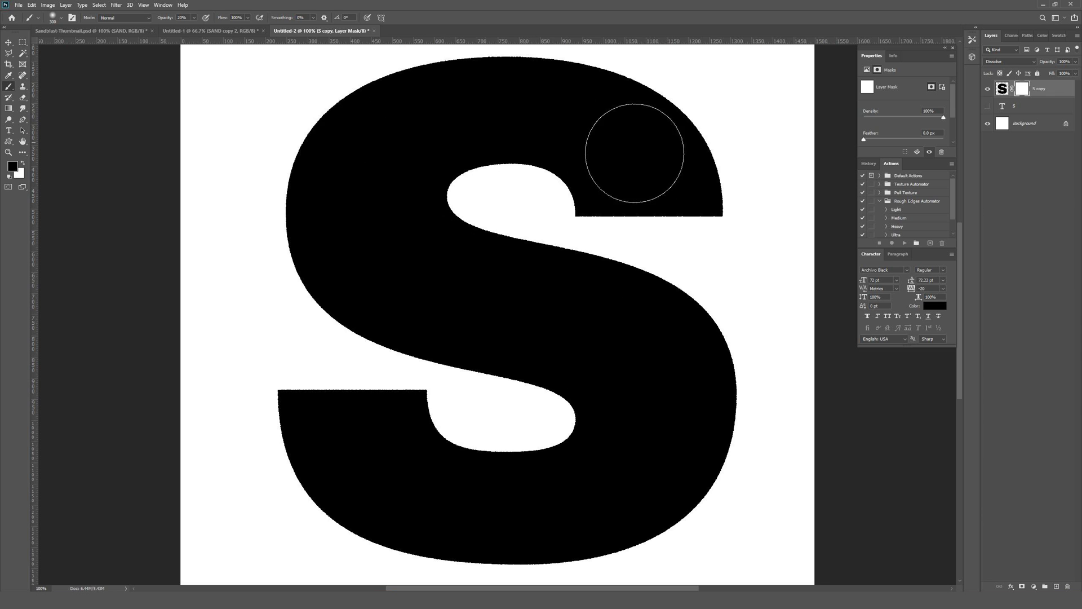
Step: Try painting one continuous stroke along the middle of the whole S on the layer mask, and undo it
mouse_move(642, 166)
mouse_down()
mouse_move(601, 141)
mouse_move(527, 127)
mouse_move(457, 128)
mouse_move(385, 152)
mouse_move(366, 231)
mouse_move(444, 278)
mouse_move(603, 340)
mouse_move(644, 382)
mouse_move(654, 436)
mouse_move(561, 493)
mouse_move(457, 499)
mouse_move(390, 470)
mouse_move(329, 386)
mouse_move(285, 169)
mouse_move(308, 149)
mouse_up()
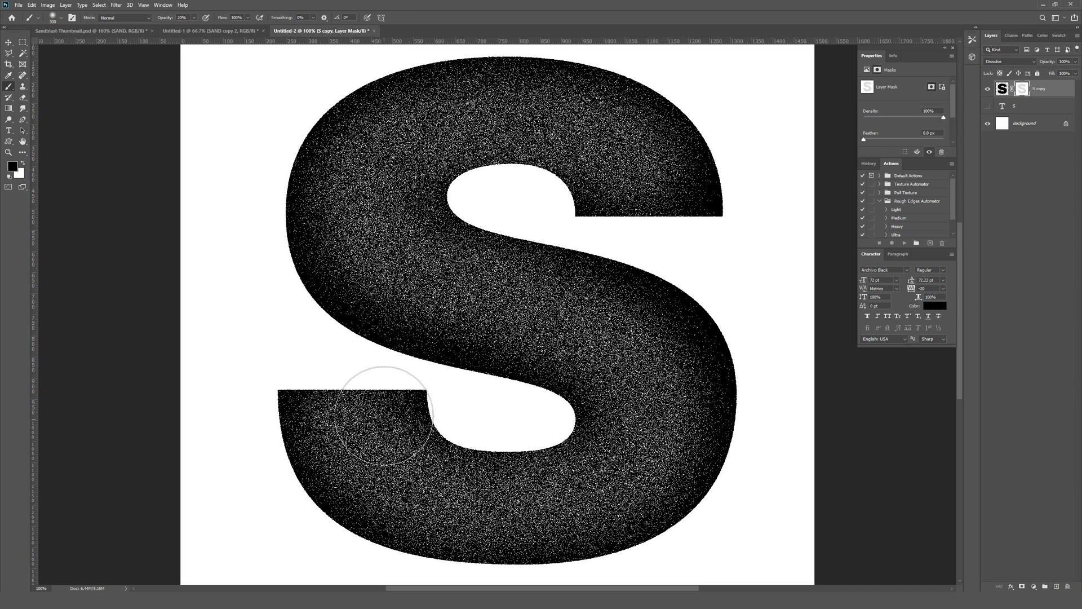
key(ctrl+z)
Step: Try painting one stroke along the middle of the S on the layer mask with a 175 px brush, and undo it
key(bracketleft)
key(bracketleft)
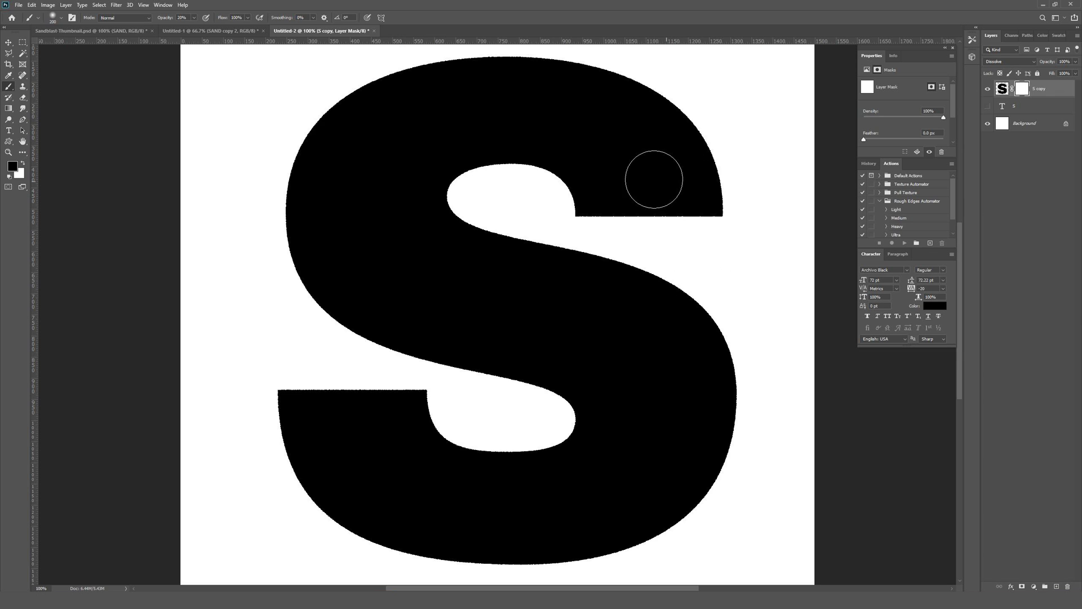
mouse_move(632, 162)
mouse_down()
mouse_move(541, 113)
mouse_move(381, 152)
mouse_move(483, 308)
mouse_move(624, 358)
mouse_move(647, 447)
mouse_move(423, 488)
mouse_move(368, 448)
mouse_move(669, 435)
mouse_move(572, 310)
mouse_move(352, 242)
mouse_move(555, 122)
mouse_move(741, 280)
mouse_up()
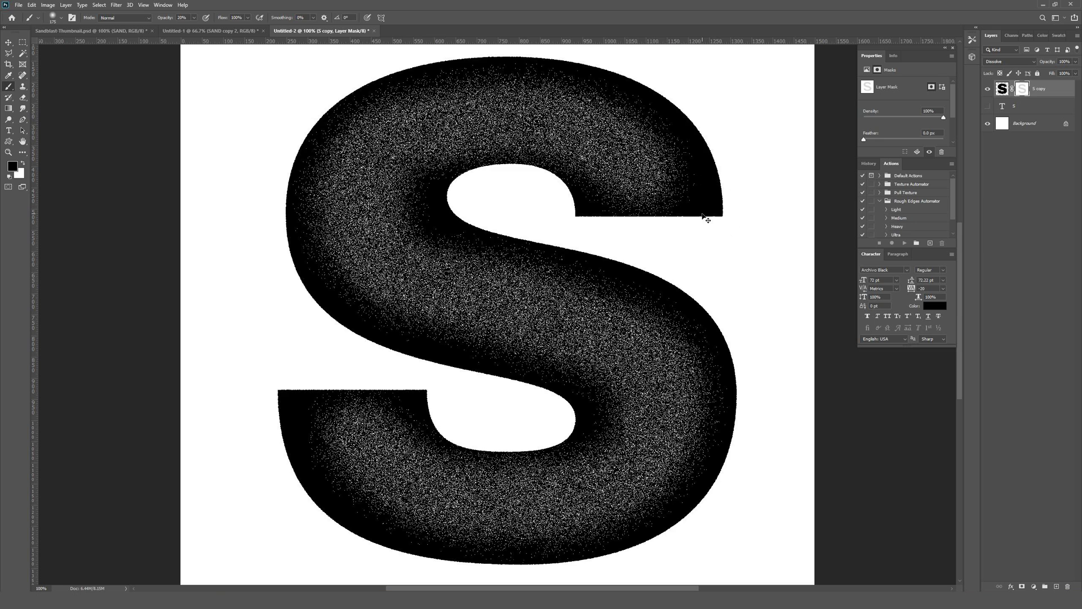
key(ctrl+z)
Step: Enlarge the brush to 300 px and paint soft grain along the middle of the whole S on the layer mask
key(bracketright)
key(bracketright)
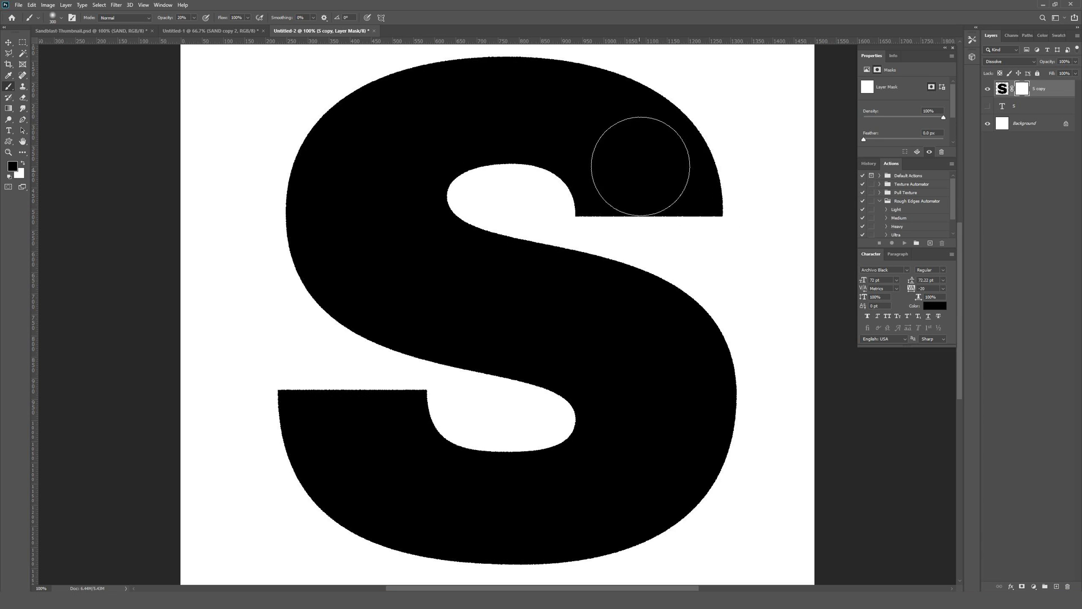
key(bracketright)
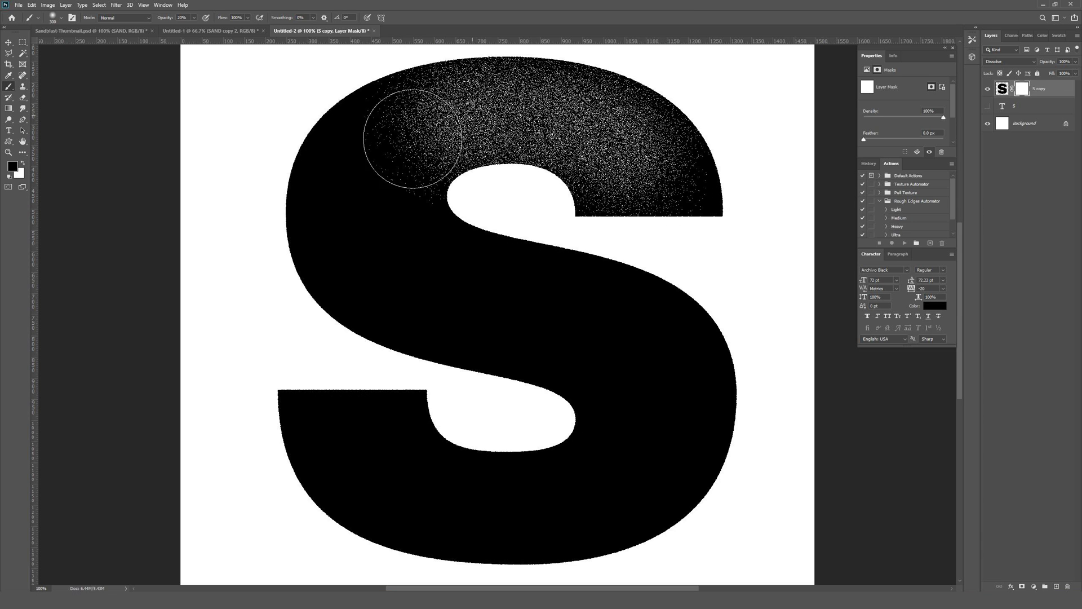
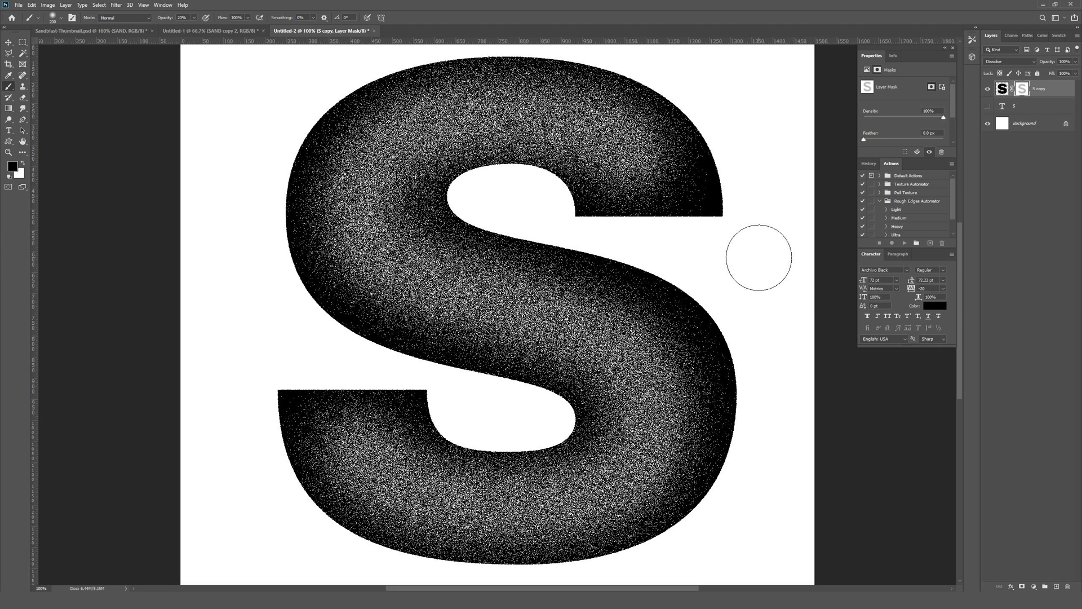
Step: Reduce the brush to 125 px and paint a narrower stroke along the center of the whole S on the layer mask
key(bracketright)
key(bracketright)
key(bracketright)
key(bracketright)
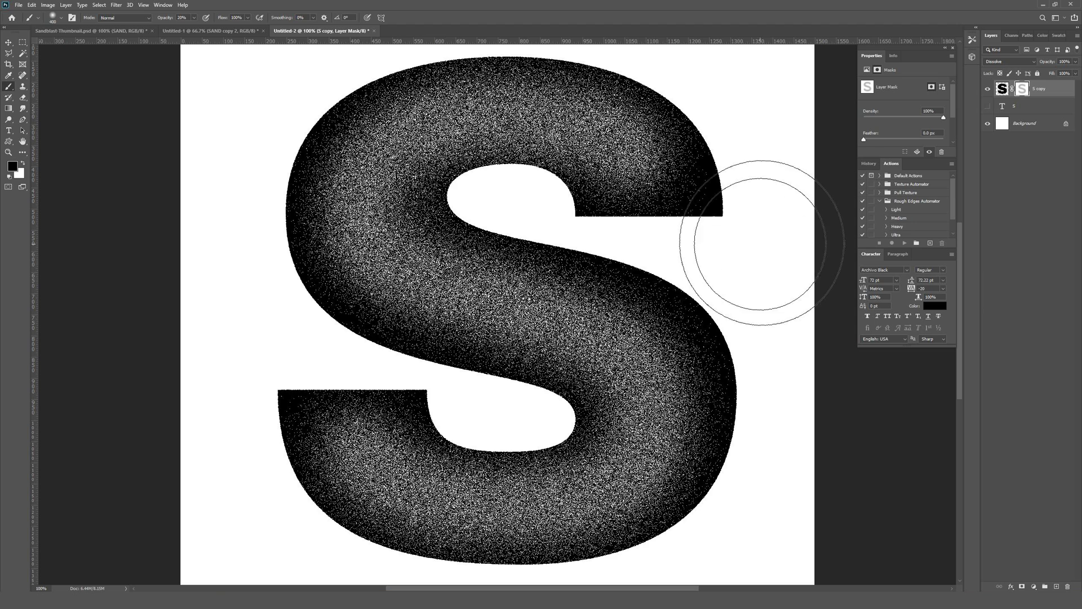
key(bracketleft)
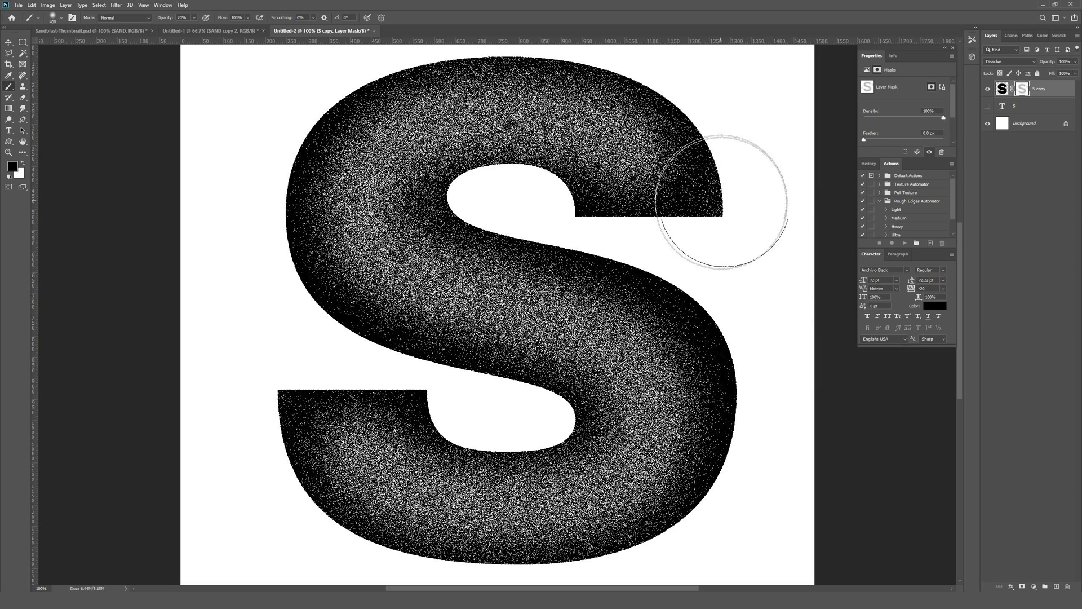
key(bracketleft)
key(bracketleft)
key(bracketleft)
key(bracketleft)
key(bracketleft)
key(bracketleft)
key(bracketleft)
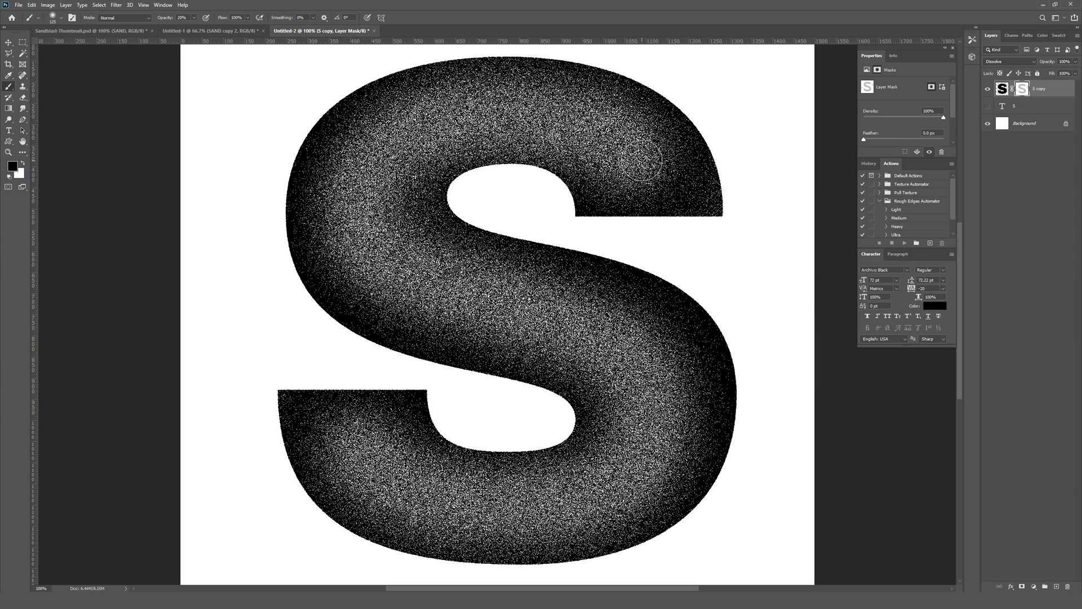
mouse_move(634, 154)
mouse_down()
mouse_move(561, 122)
mouse_move(585, 121)
mouse_move(574, 117)
mouse_move(466, 107)
mouse_move(466, 119)
mouse_move(377, 161)
mouse_move(354, 196)
mouse_move(378, 262)
mouse_move(402, 249)
mouse_move(446, 294)
mouse_move(396, 285)
mouse_move(479, 273)
mouse_move(435, 268)
mouse_move(514, 285)
mouse_move(667, 415)
mouse_move(632, 479)
mouse_move(648, 464)
mouse_move(527, 505)
mouse_move(565, 499)
mouse_move(461, 511)
mouse_move(360, 493)
mouse_move(358, 445)
mouse_up()
Step: Resize the brush to 175 px and paint further strokes along the center of the S to brighten its highlight
key(bracketright)
key(bracketright)
key(bracketright)
key(bracketright)
key(bracketright)
key(bracketright)
key(bracketright)
key(bracketleft)
key(bracketleft)
key(bracketleft)
key(bracketleft)
key(bracketleft)
key(bracketleft)
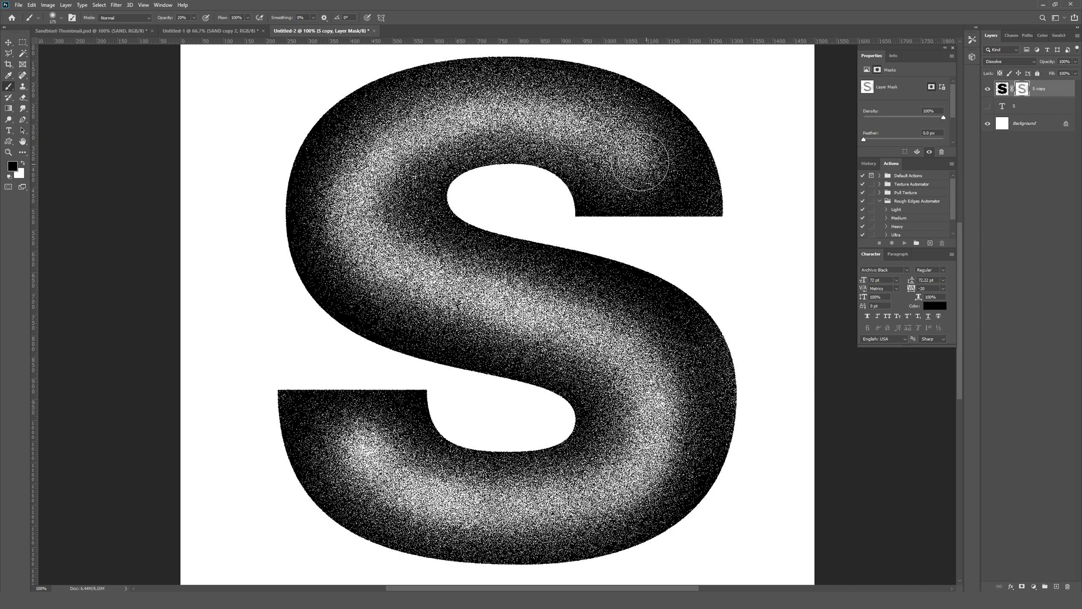
mouse_move(634, 138)
mouse_down()
mouse_move(642, 144)
mouse_move(563, 113)
mouse_move(536, 113)
mouse_move(635, 144)
mouse_move(541, 116)
mouse_move(441, 124)
mouse_move(359, 182)
mouse_move(357, 237)
mouse_move(439, 282)
mouse_move(400, 270)
mouse_up()
mouse_move(395, 141)
mouse_down()
mouse_move(357, 191)
mouse_move(347, 232)
mouse_move(561, 306)
mouse_move(523, 313)
mouse_move(636, 368)
mouse_move(658, 401)
mouse_move(452, 500)
mouse_move(403, 484)
mouse_move(361, 447)
mouse_move(403, 475)
mouse_move(371, 450)
mouse_move(490, 494)
mouse_move(366, 447)
mouse_move(413, 481)
mouse_move(464, 497)
mouse_move(570, 484)
mouse_move(614, 460)
mouse_move(643, 423)
mouse_move(563, 322)
mouse_move(379, 252)
mouse_move(361, 190)
mouse_move(378, 160)
mouse_move(390, 148)
mouse_move(669, 202)
mouse_move(677, 184)
mouse_move(658, 177)
mouse_move(661, 158)
mouse_move(712, 174)
mouse_up()
Step: Resize the brush tip larger and smaller over the S, ending at 400 px
key(bracketright)
key(bracketright)
key(bracketright)
key(bracketright)
key(bracketright)
key(bracketright)
key(bracketright)
key(bracketright)
key(bracketright)
key(bracketright)
key(bracketright)
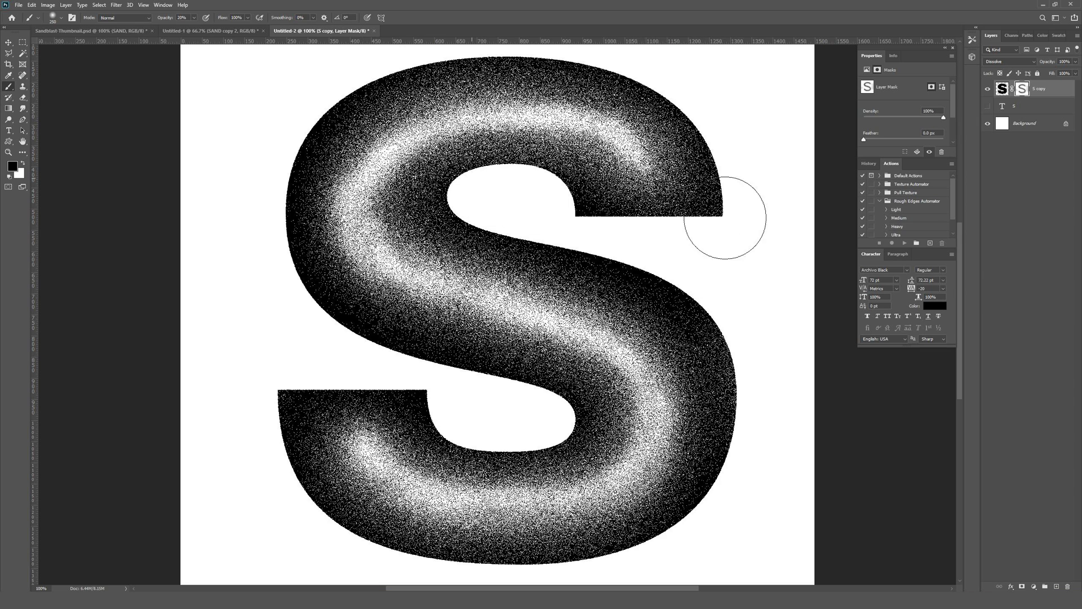
key(bracketleft)
key(bracketleft)
key(bracketleft)
key(bracketleft)
key(bracketleft)
key(bracketleft)
mouse_move(616, 139)
mouse_down()
mouse_move(510, 116)
mouse_move(394, 138)
mouse_up()
key(bracketright)
key(bracketright)
key(bracketright)
key(bracketright)
key(bracketright)
key(bracketright)
key(bracketright)
key(bracketright)
key(bracketright)
key(bracketright)
key(bracketright)
key(bracketright)
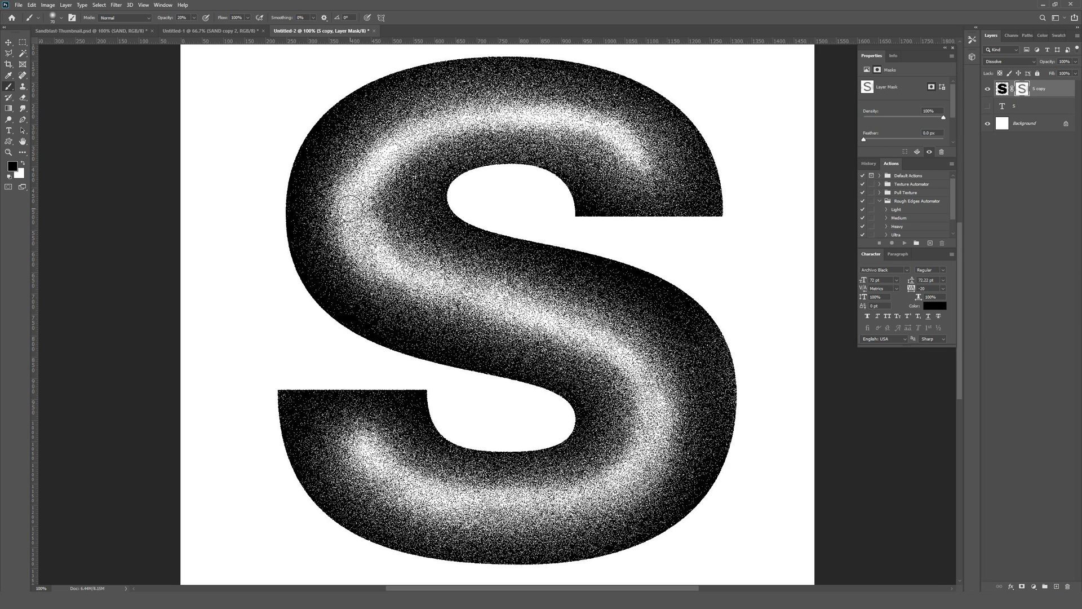
key(bracketright)
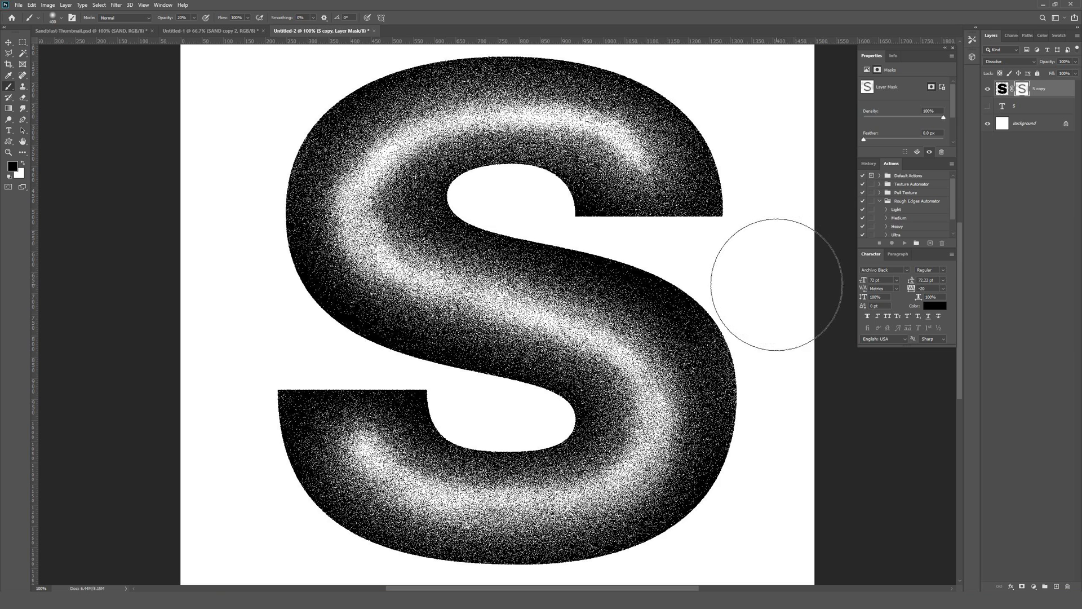
Step: Apply a Gaussian Blur with a 5.4 pixel radius to the S copy layer's artwork, comparing it with the preview off and on
key(v)
key(ctrl+2)
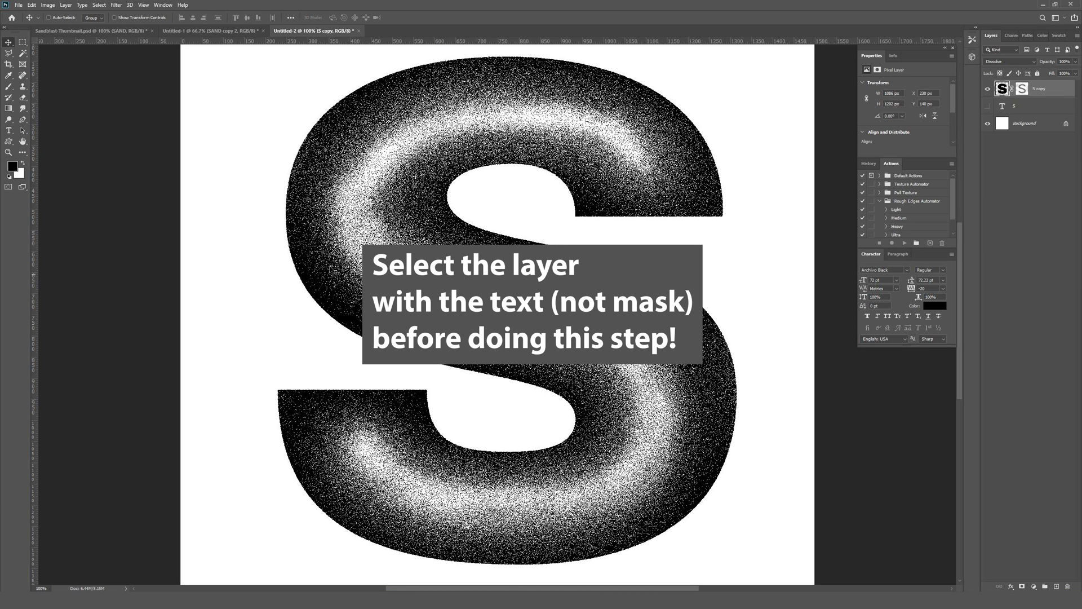
click(116, 5)
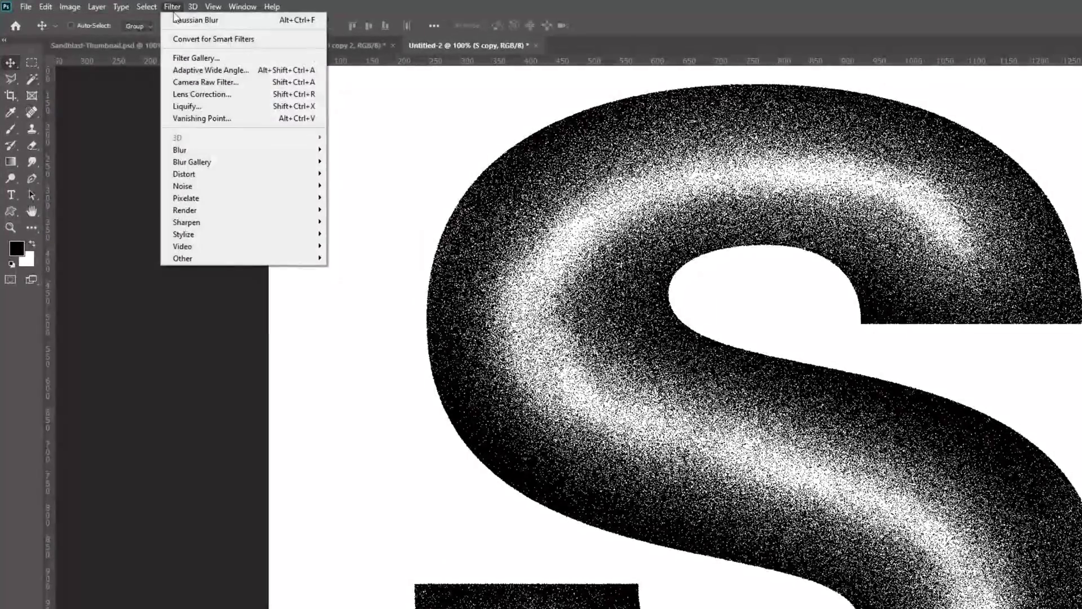
mouse_move(227, 151)
click(389, 197)
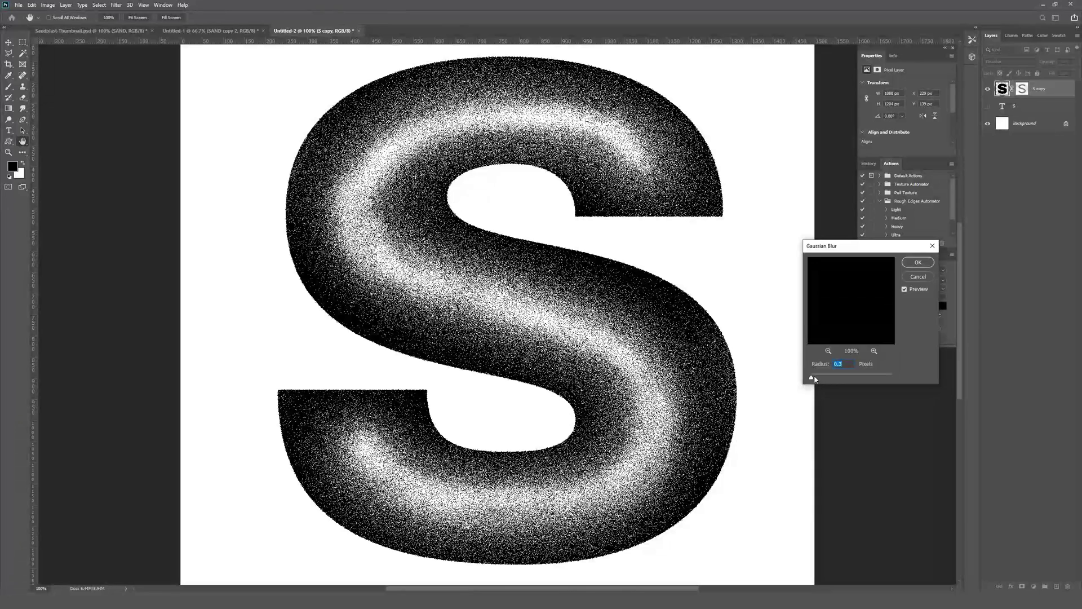
drag(820, 380, 828, 378)
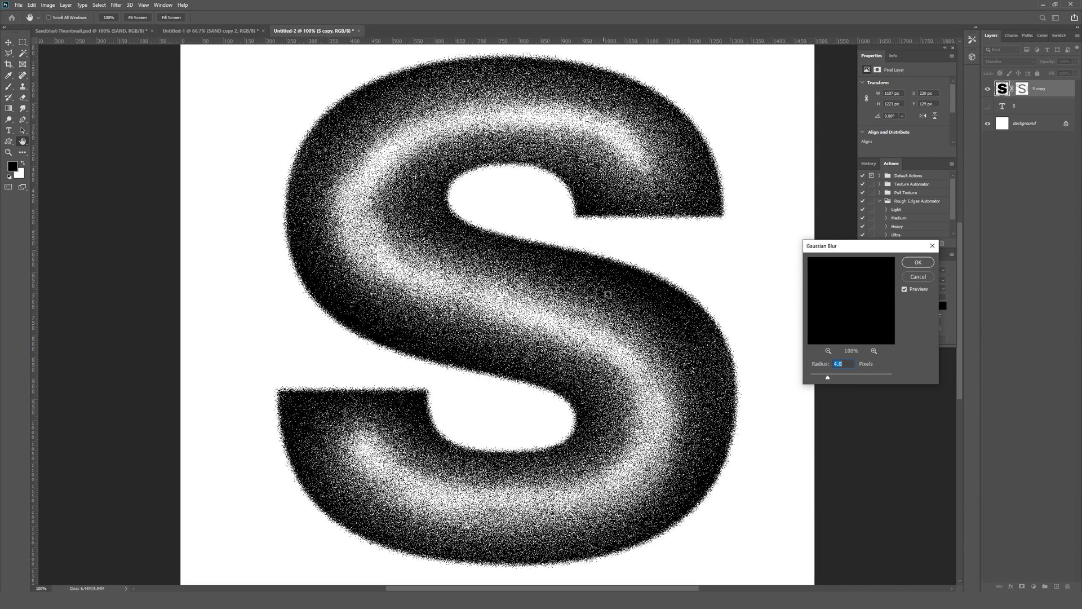
drag(836, 379, 834, 378)
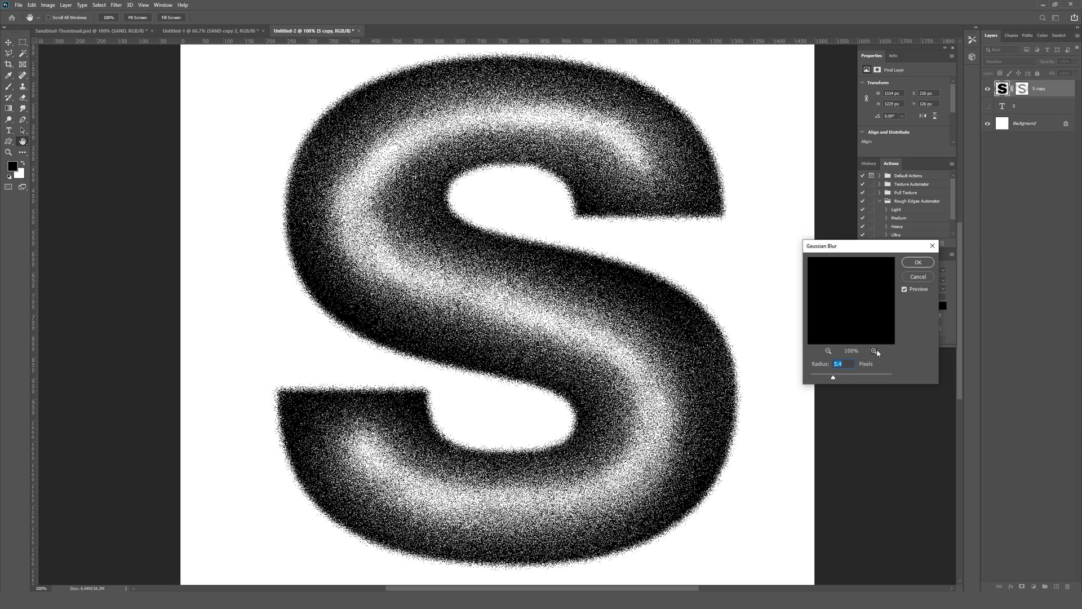
click(905, 289)
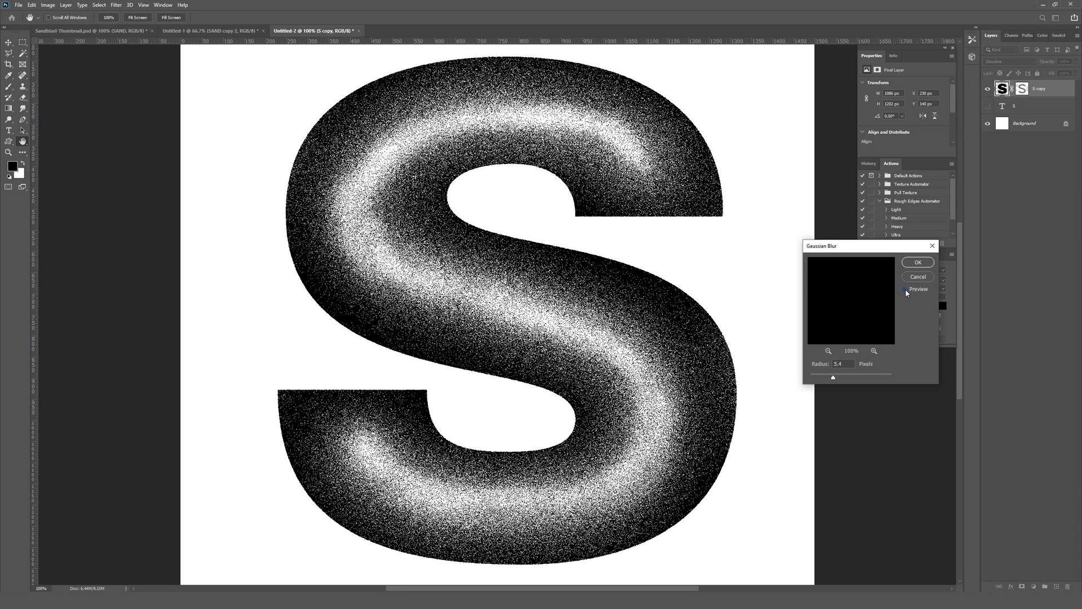
click(905, 288)
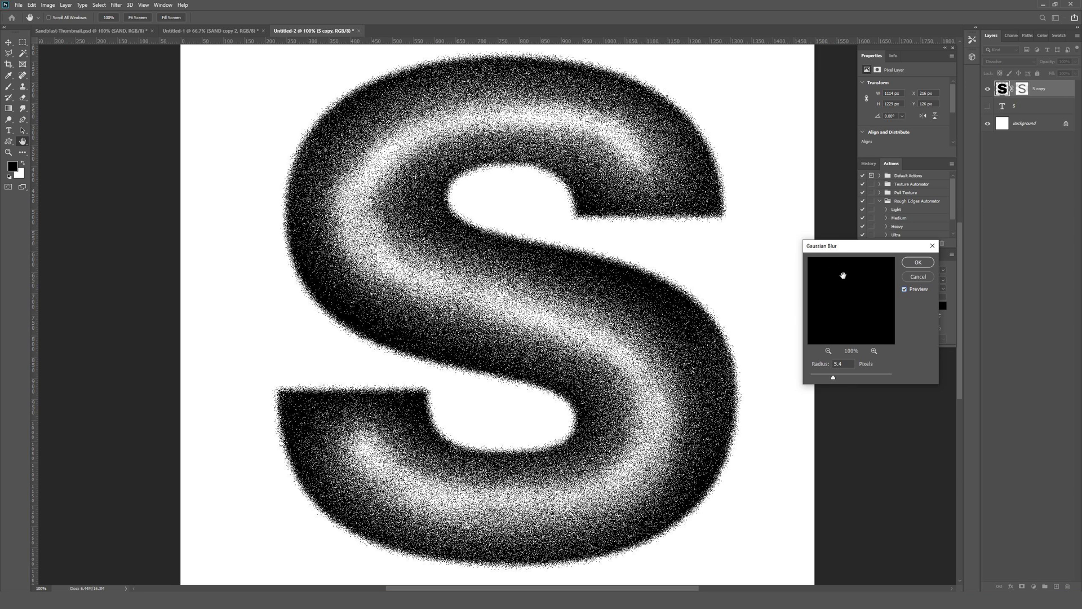
click(905, 289)
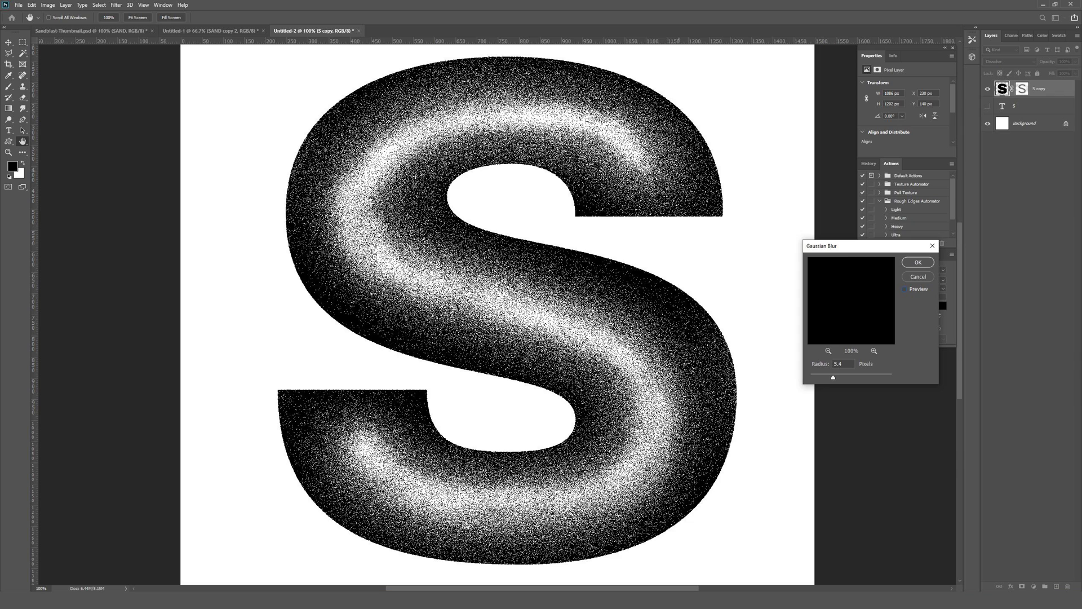
click(905, 289)
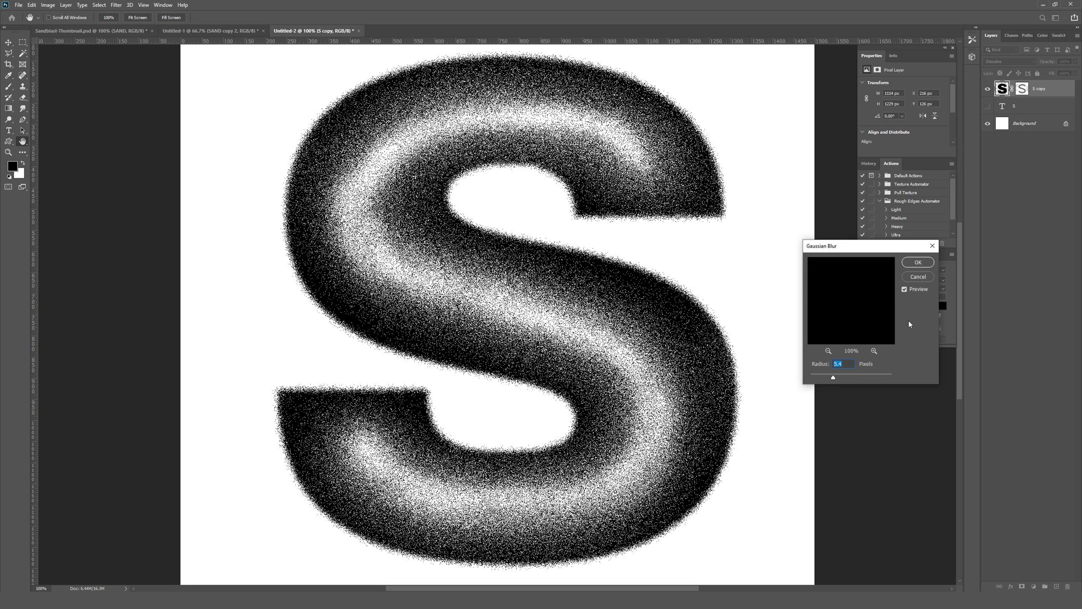
click(910, 263)
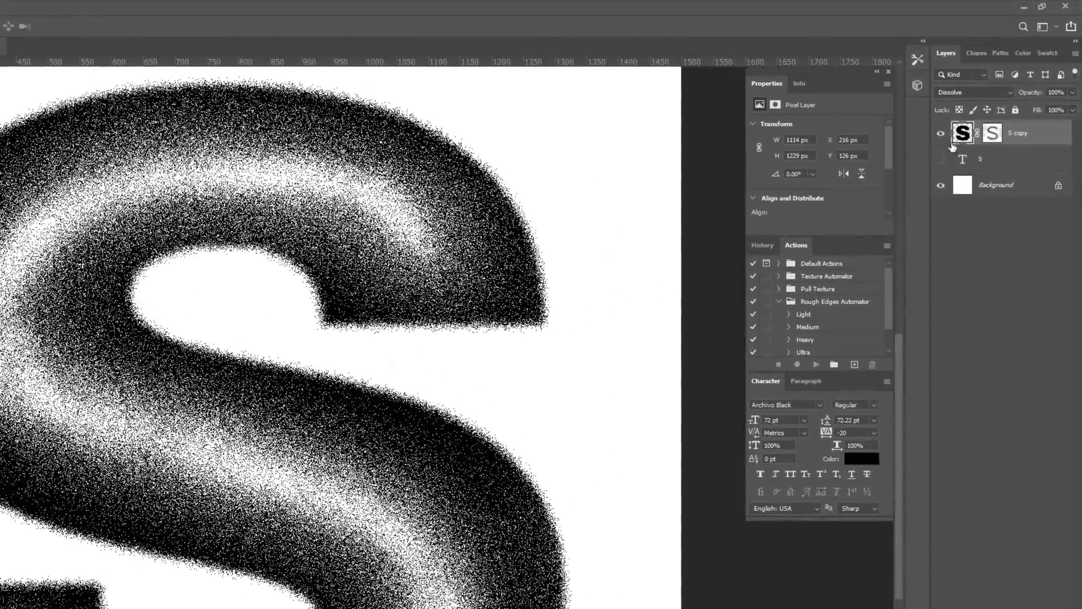
Step: Duplicate the S copy layer, hide the duplicate, and check the original with its layer mask disabled and re-enabled
key(ctrl+j)
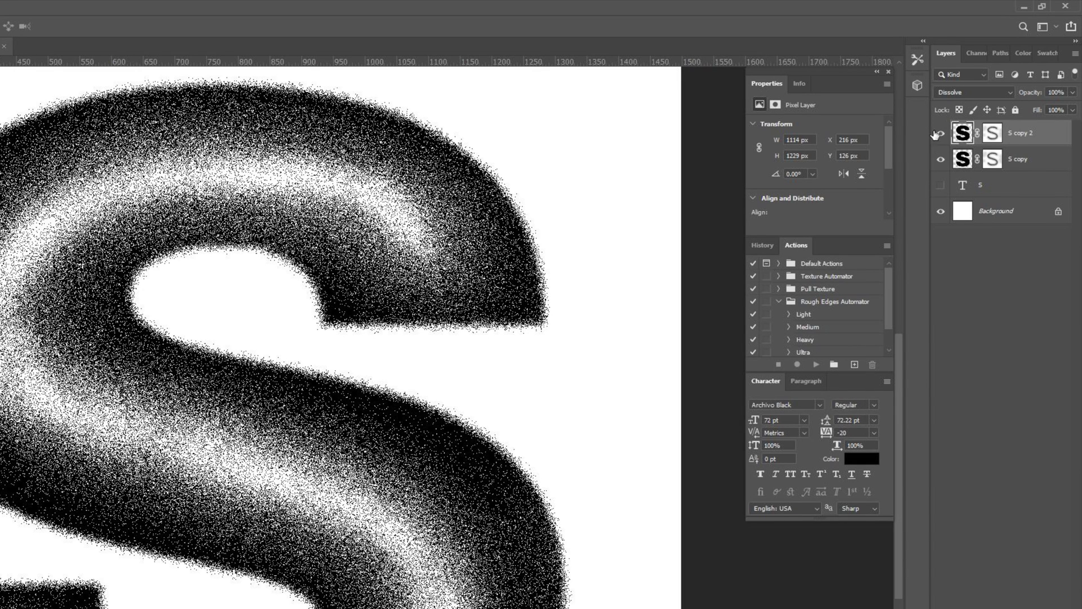
click(955, 159)
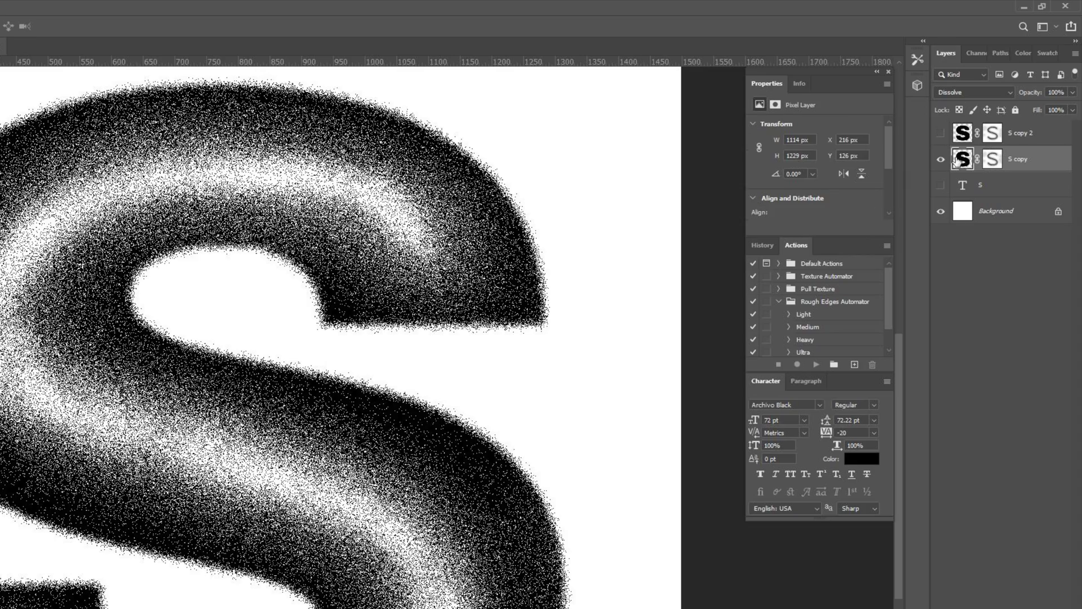
shift+click(993, 161)
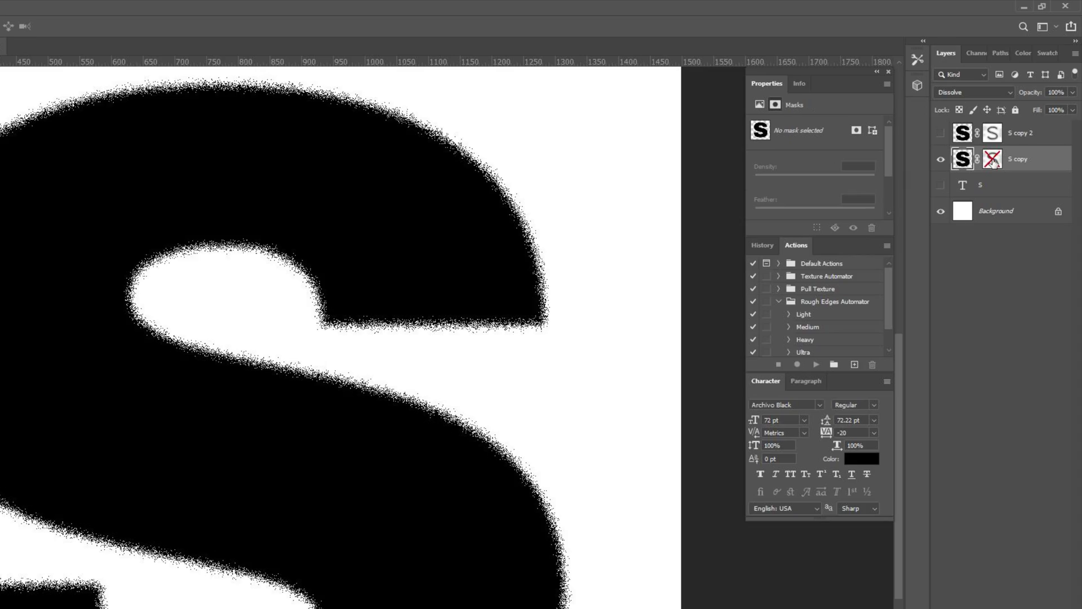
shift+click(994, 162)
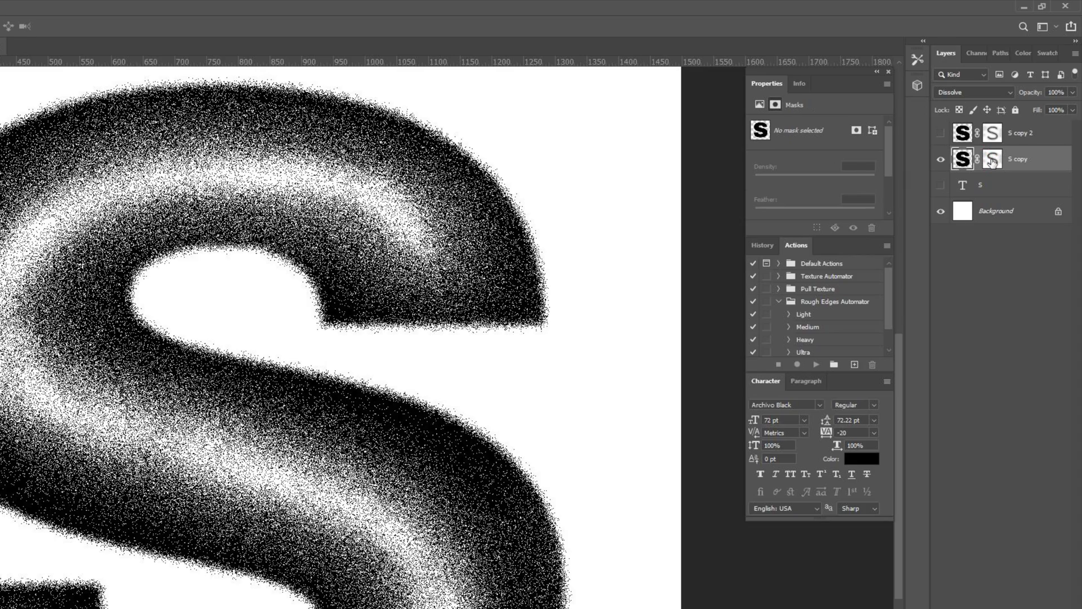
Step: Try painting white with the Brush tool along the S on the S copy layer mask, and undo it
click(992, 161)
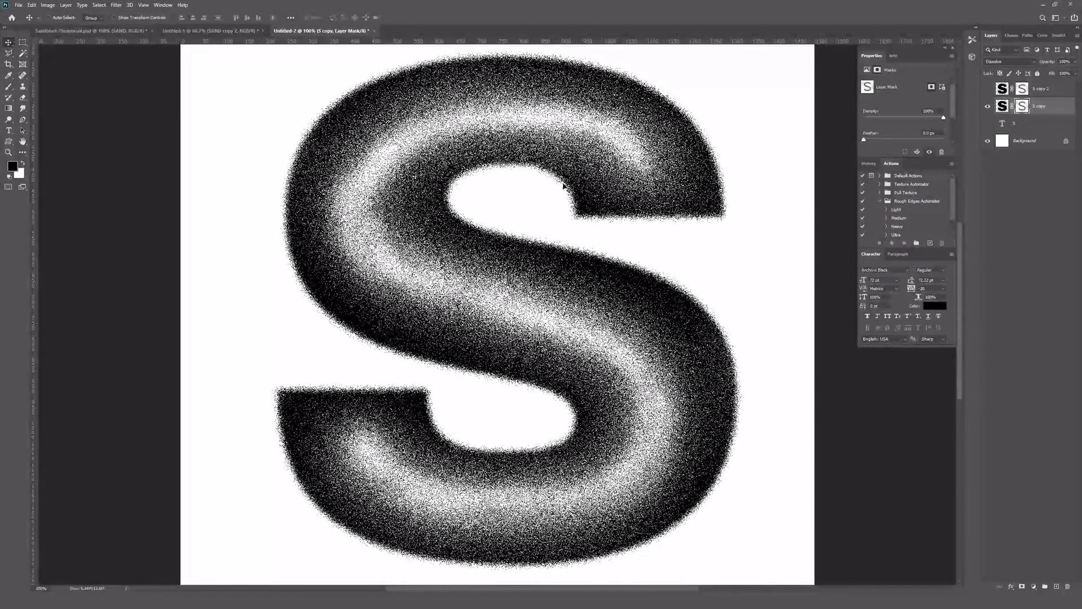
key(b)
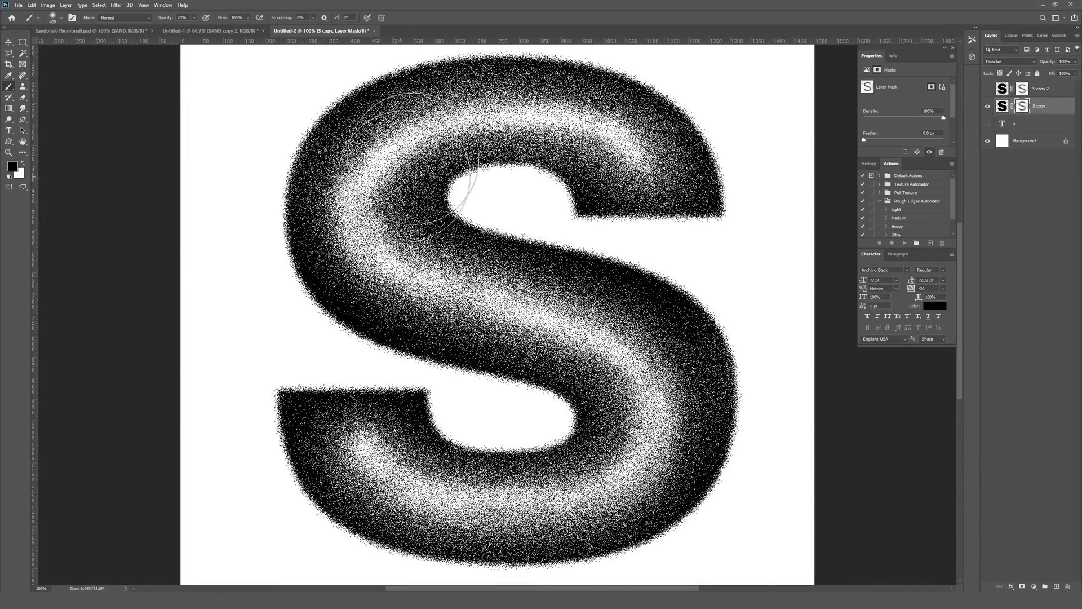
click(25, 163)
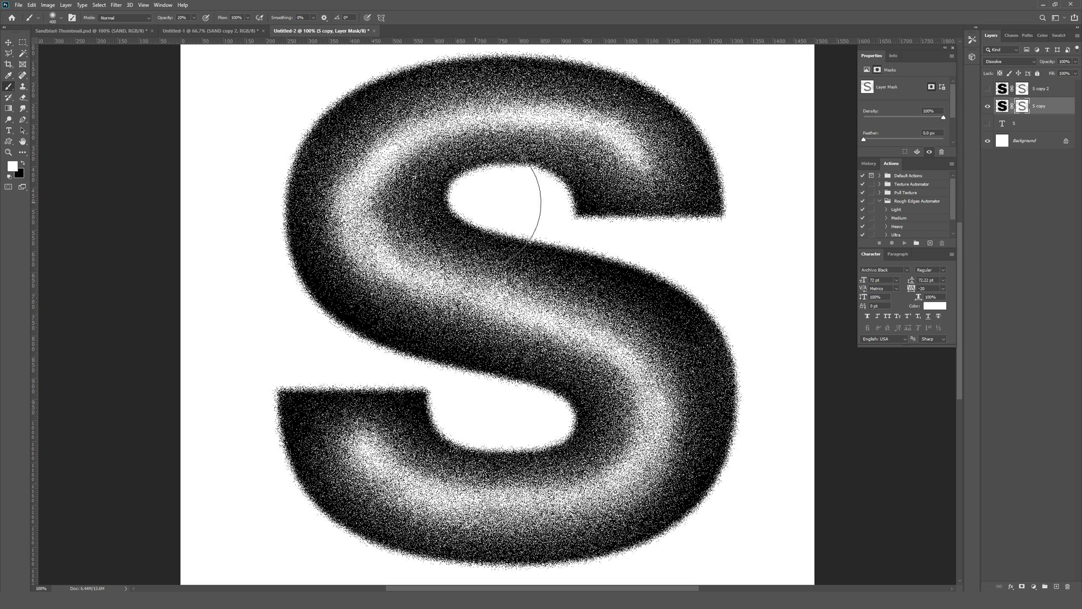
key(x)
key(x)
key(x)
key(x)
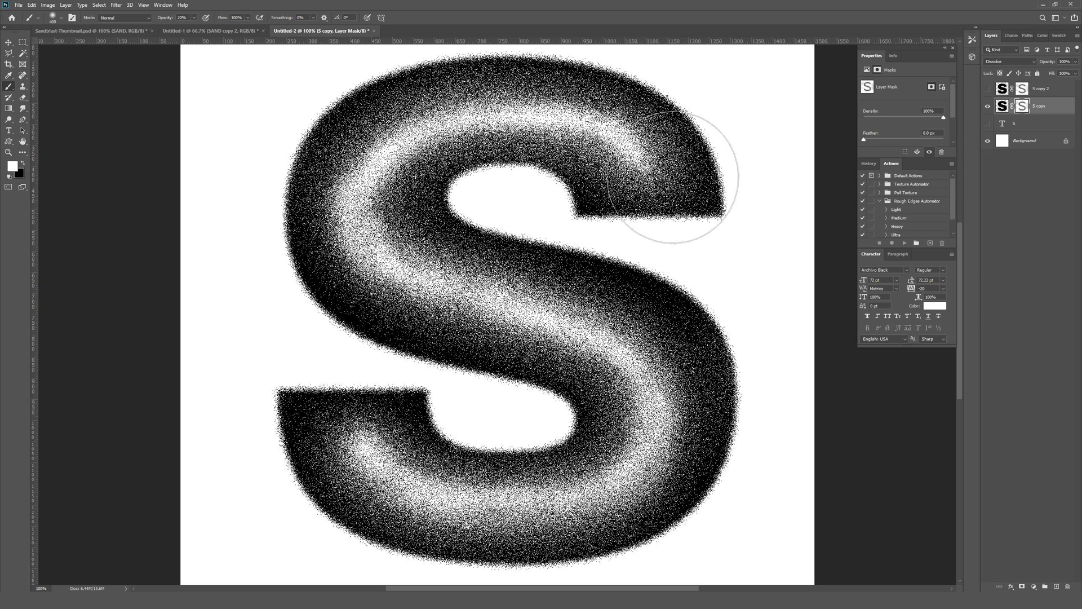
mouse_move(648, 215)
mouse_down()
mouse_move(556, 157)
mouse_move(704, 149)
mouse_move(366, 270)
mouse_move(507, 363)
mouse_move(640, 507)
mouse_move(350, 442)
mouse_move(314, 423)
mouse_move(314, 338)
mouse_move(367, 398)
mouse_move(524, 462)
mouse_up()
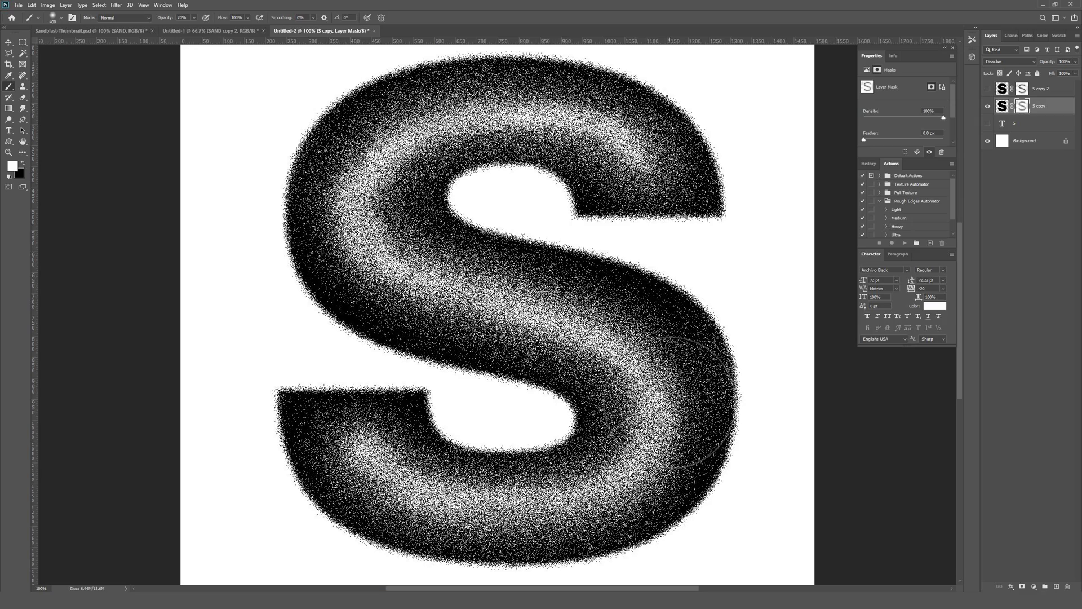
key(ctrl+z)
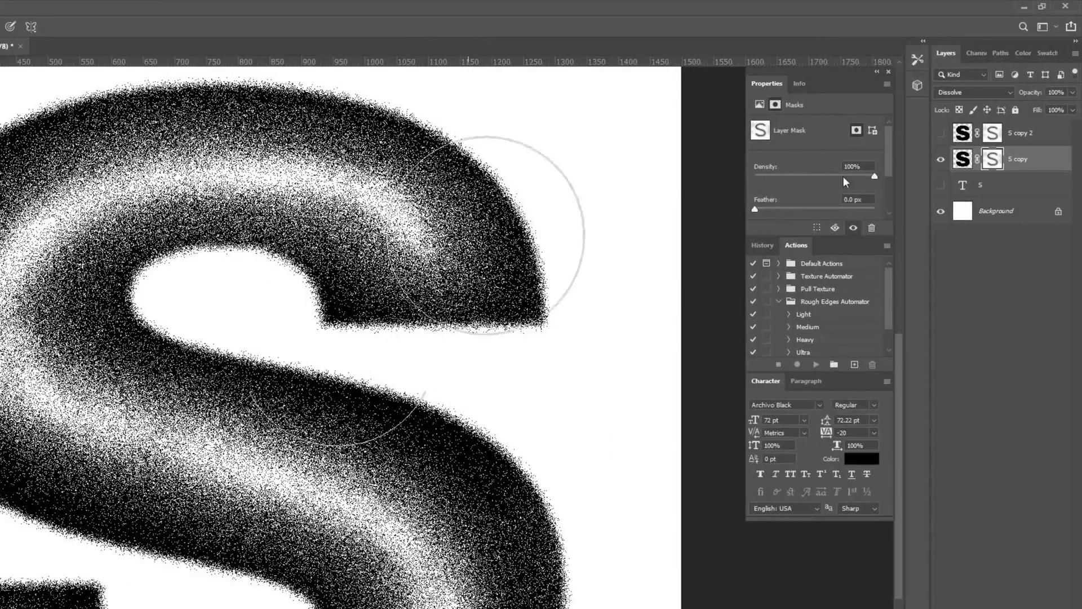
Step: Show the S copy 2 layer instead of S copy and set its blend mode to Normal
click(940, 161)
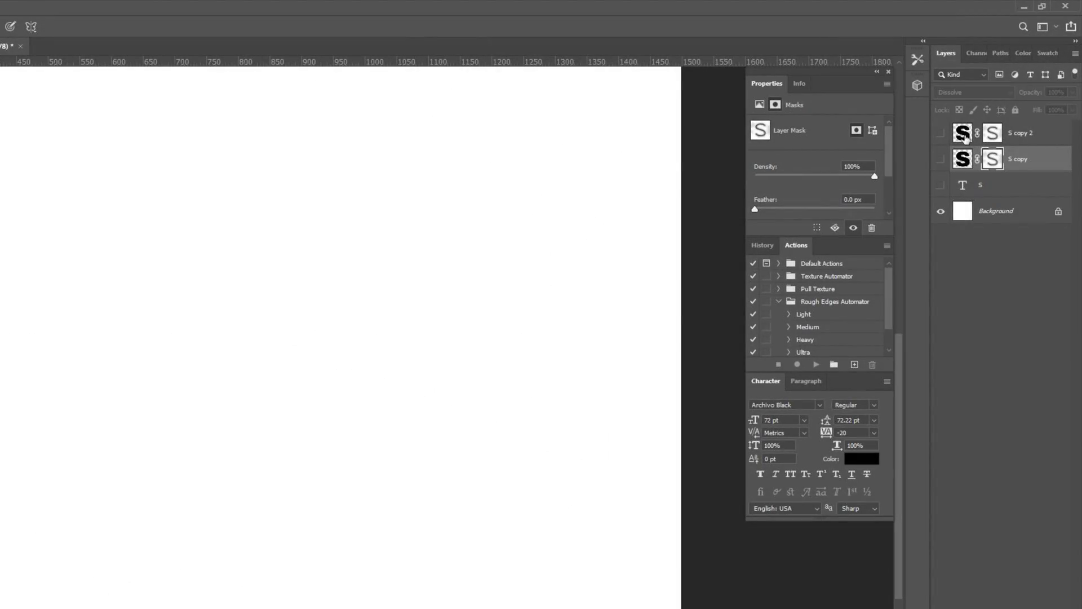
click(960, 136)
click(940, 134)
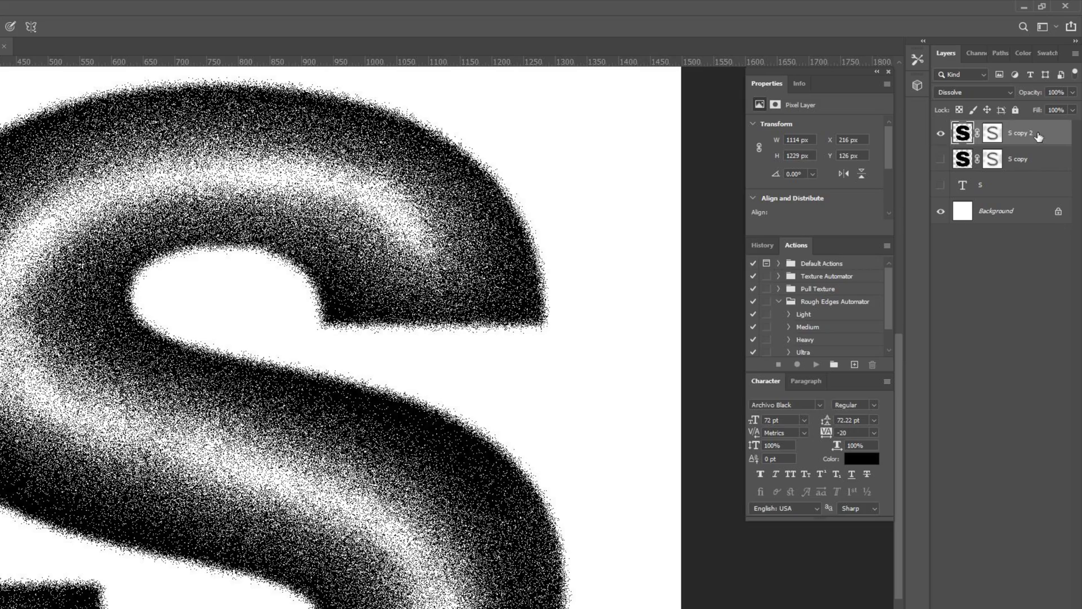
click(961, 93)
click(963, 104)
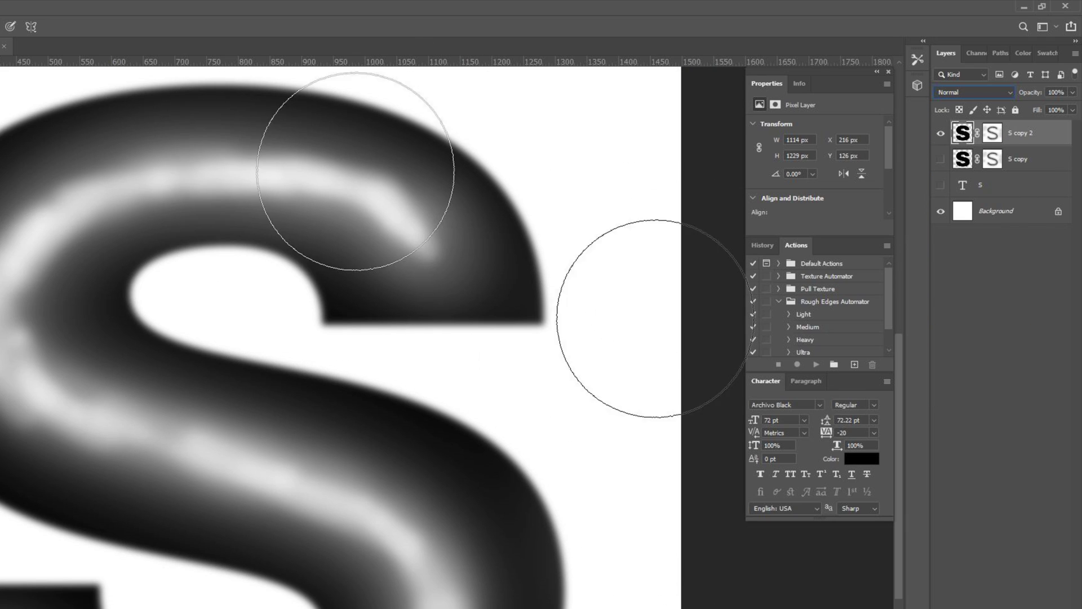
Step: Set the S copy 2 layer's blend mode to Dissolve
click(992, 92)
click(967, 116)
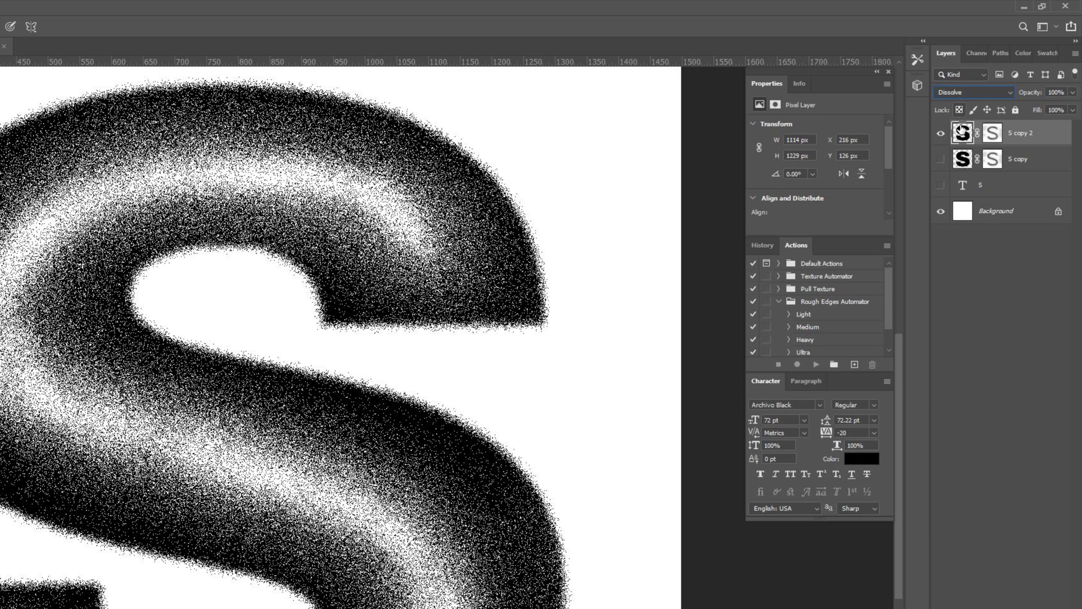
click(1038, 168)
click(1047, 142)
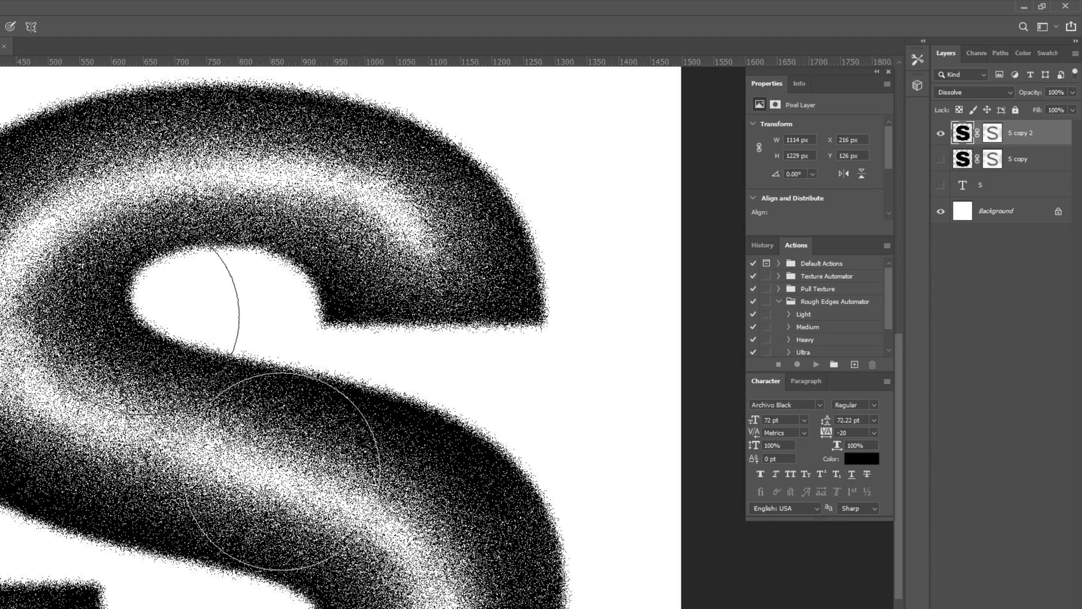
Step: Convert the S copy 2 layer to a Smart Object and set its blend mode to Normal
right_click(1044, 136)
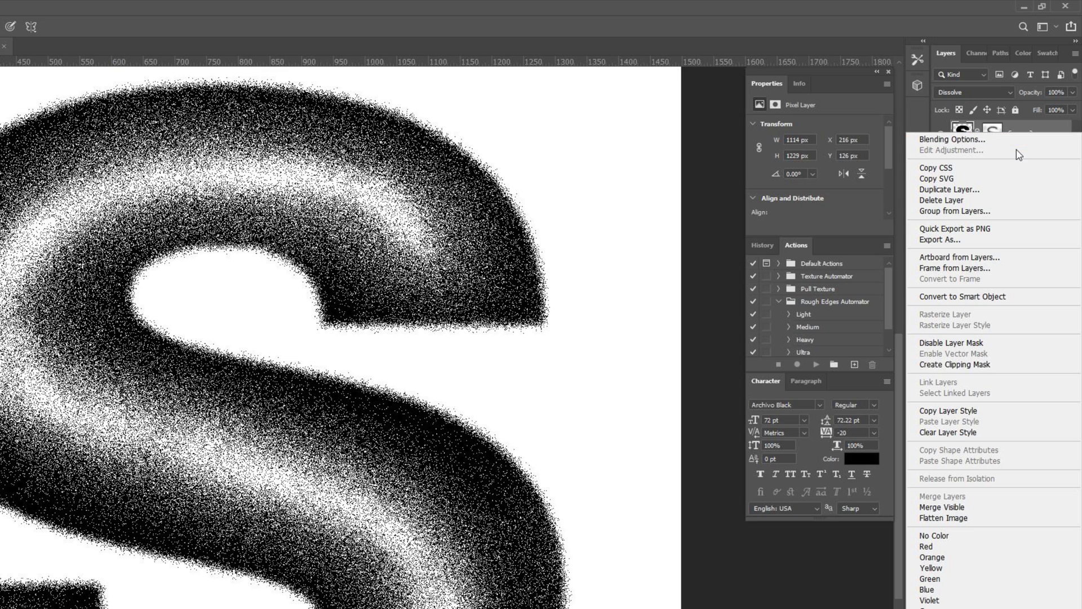
click(967, 303)
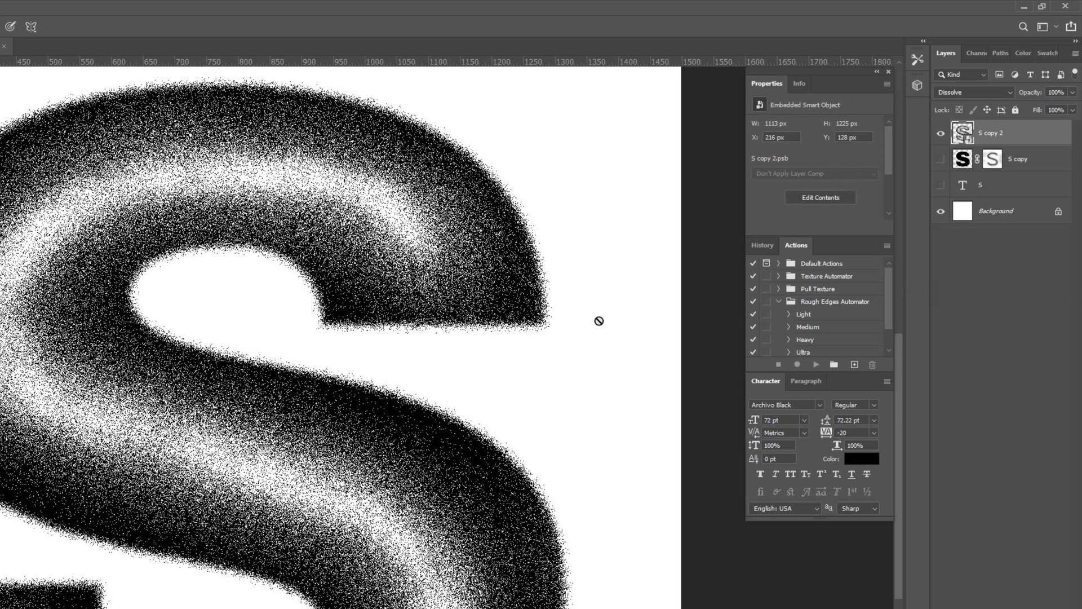
click(978, 93)
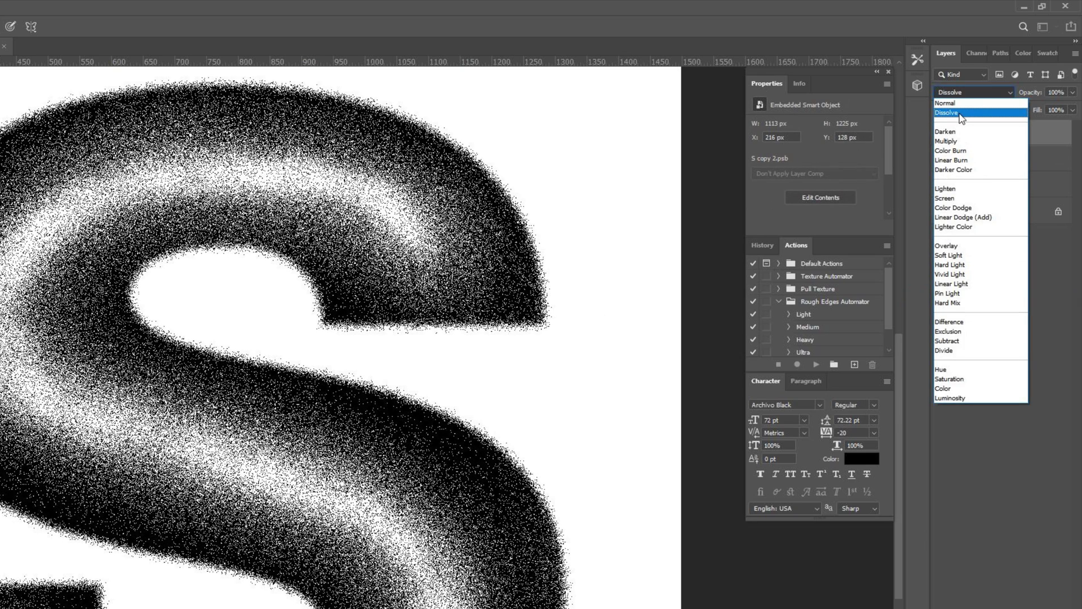
click(961, 104)
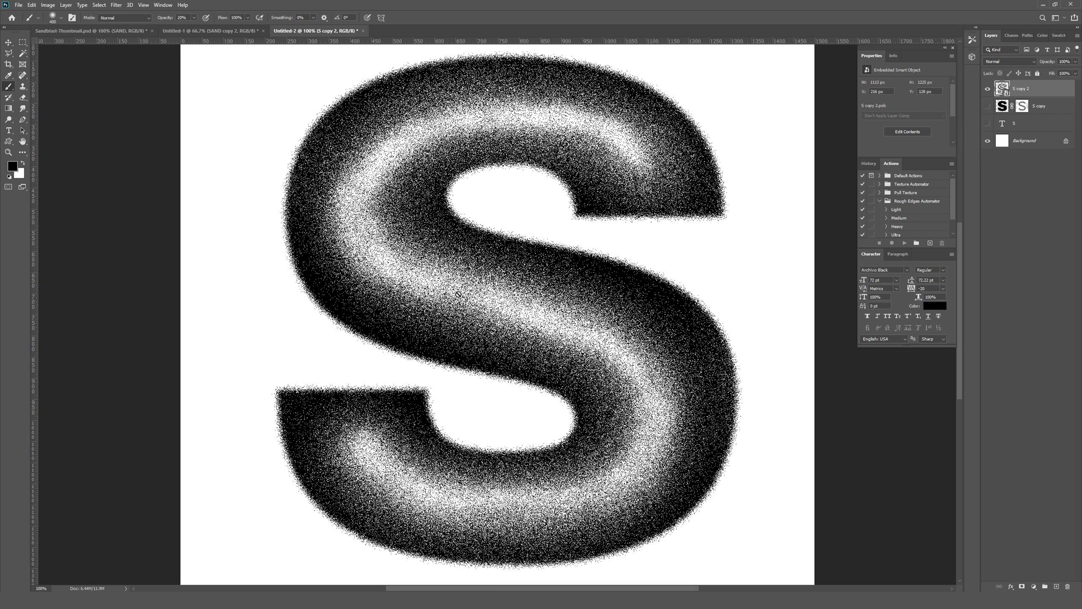
Step: Try scaling the S copy 2 Smart Object down to less than half its size, anchored at its lower-left corner, and undo it
key(ctrl+t)
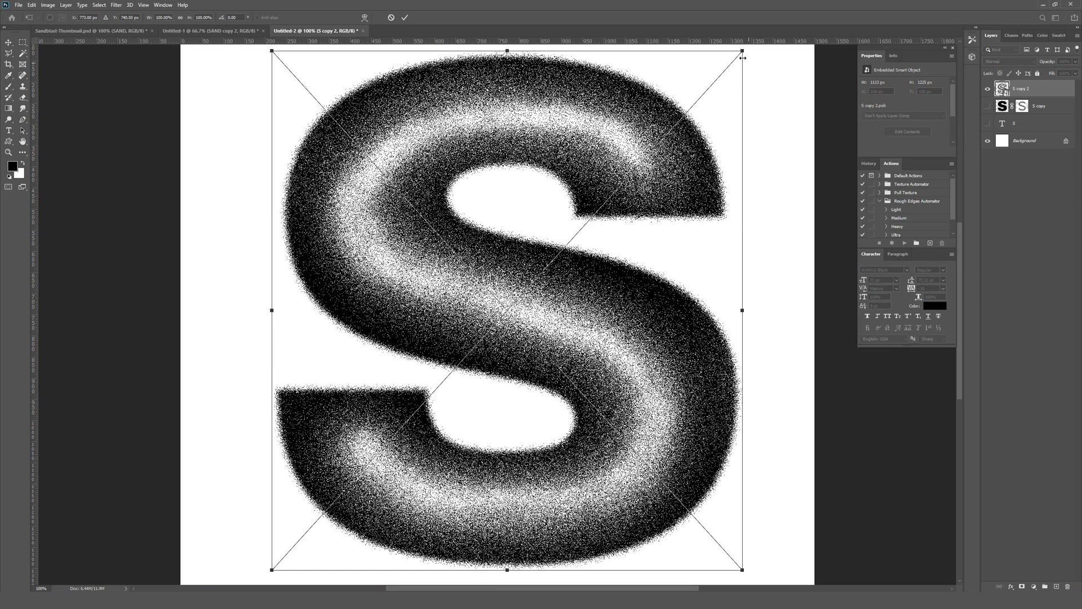
drag(744, 50, 490, 360)
key(Return)
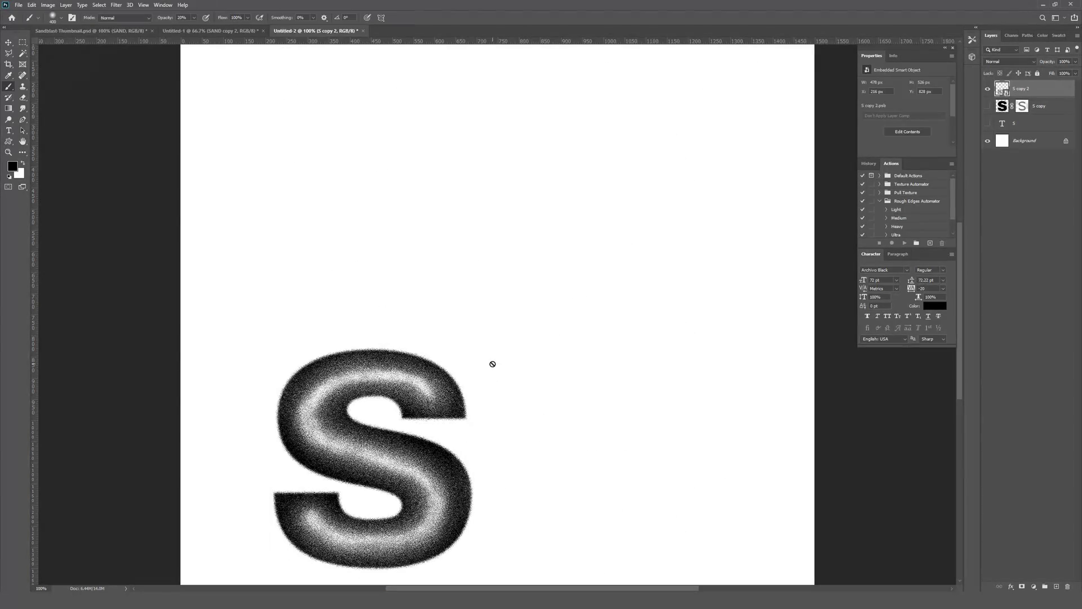
key(ctrl+z)
Step: Try scaling down the S copy layer in place of the Smart Object, undo it, and show and select only S copy 2 again
click(987, 89)
click(988, 106)
click(1006, 107)
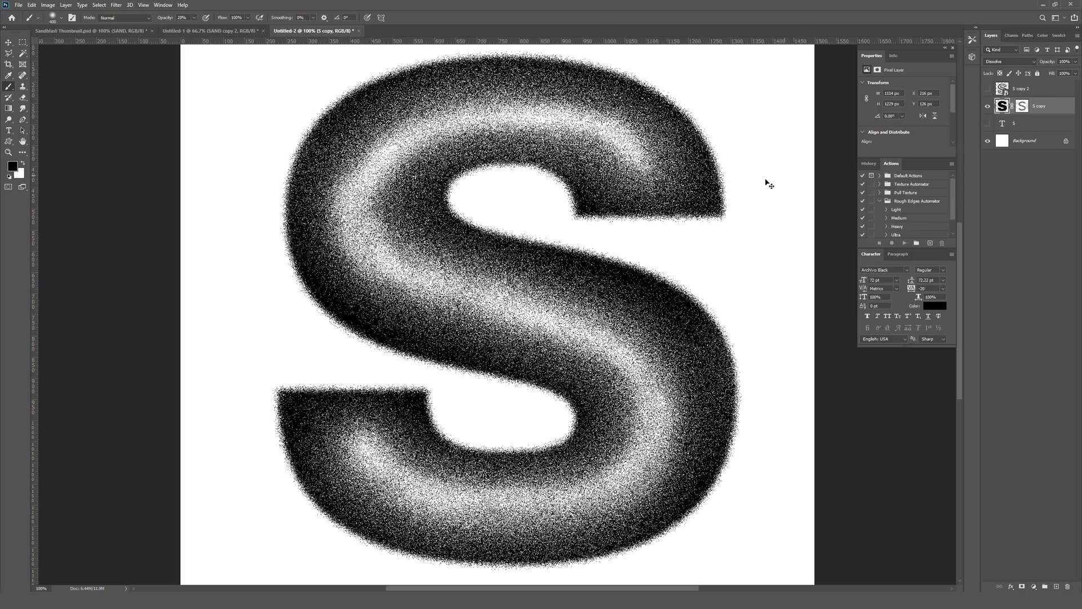
key(ctrl+t)
mouse_move(742, 51)
mouse_down()
mouse_move(669, 166)
mouse_move(428, 397)
mouse_up()
key(Return)
key(b)
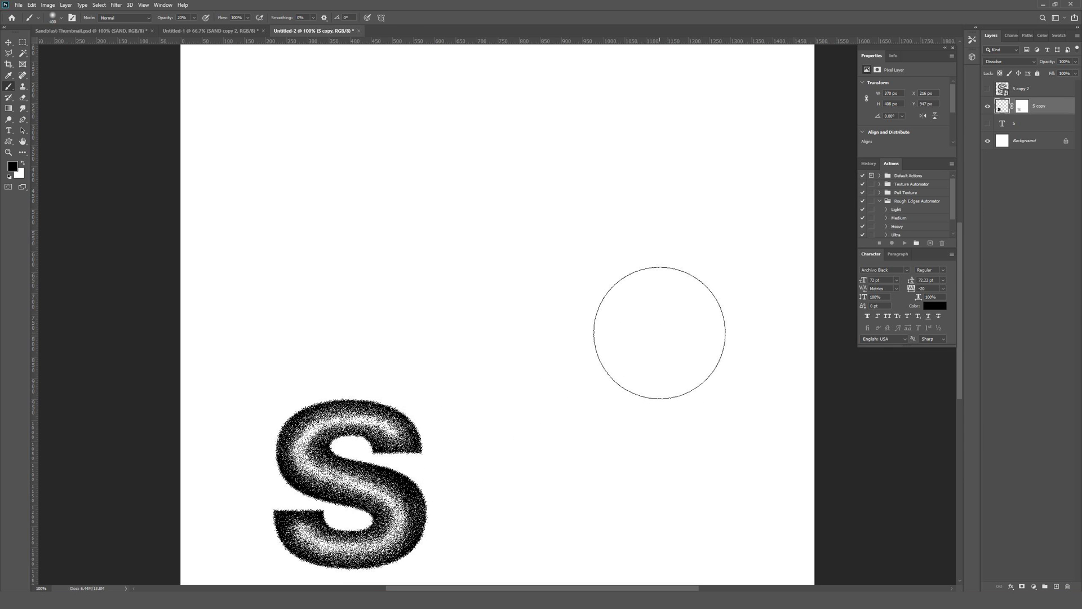
key(ctrl+z)
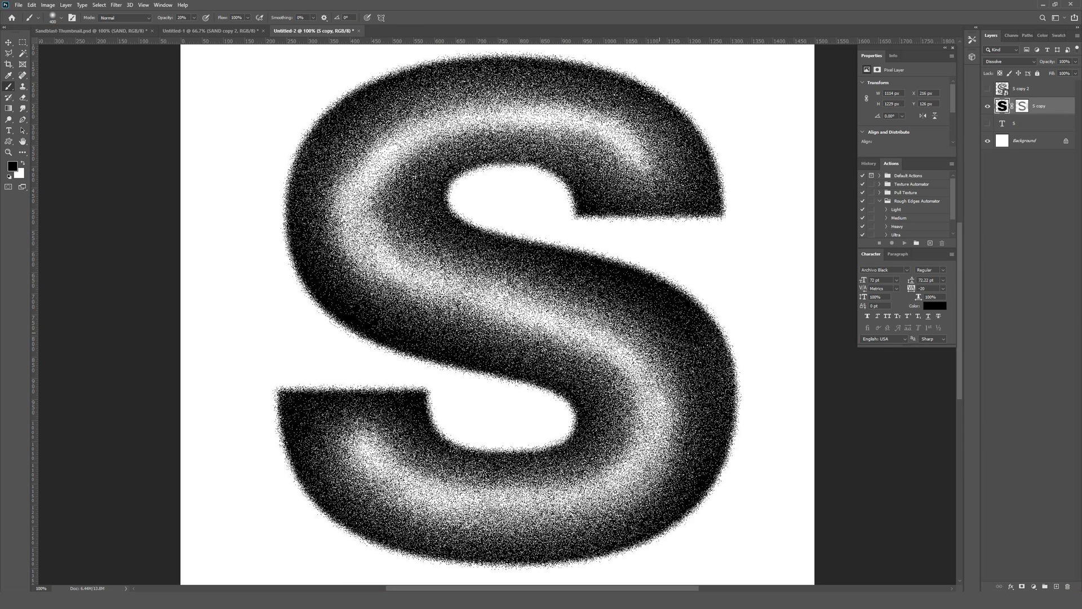
click(987, 106)
click(987, 88)
click(1003, 88)
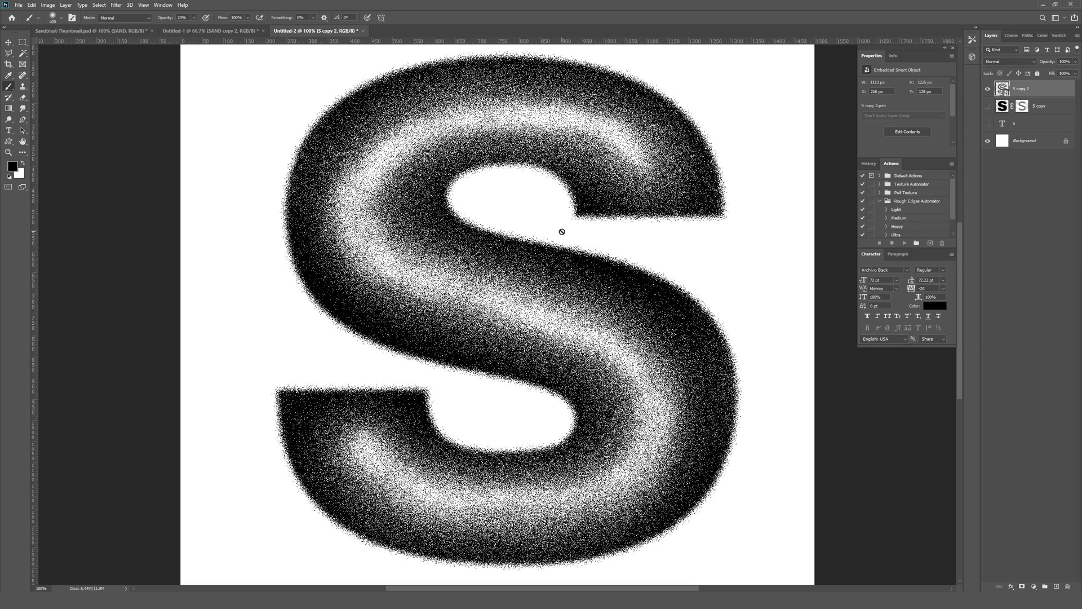
Step: Set up a Gaussian Blur with a 0.3 pixel radius on the S copy 2 Smart Object, comparing the preview off and on
click(116, 4)
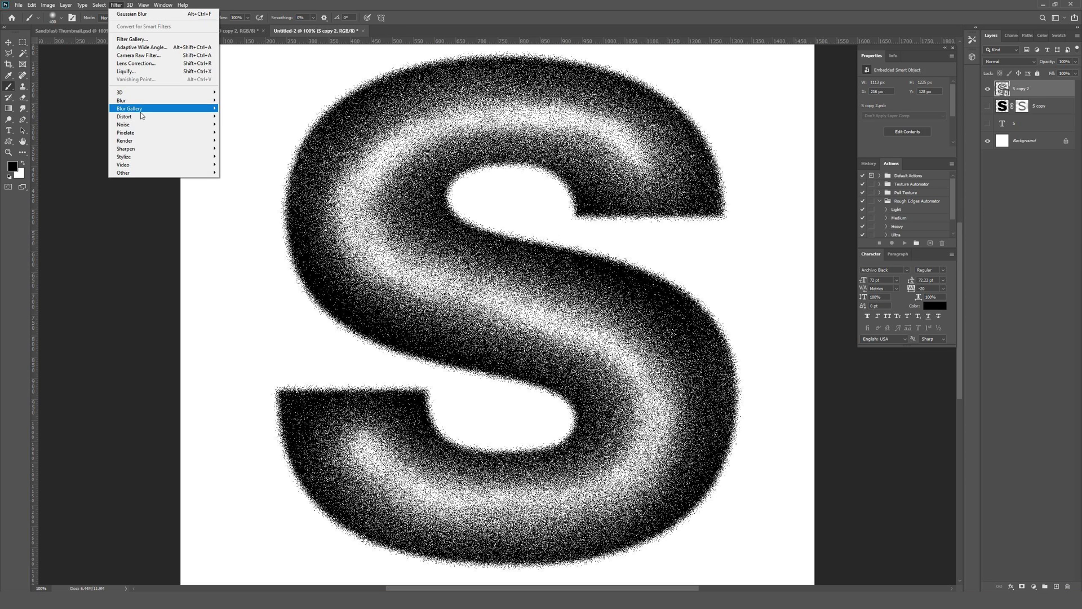
mouse_move(148, 102)
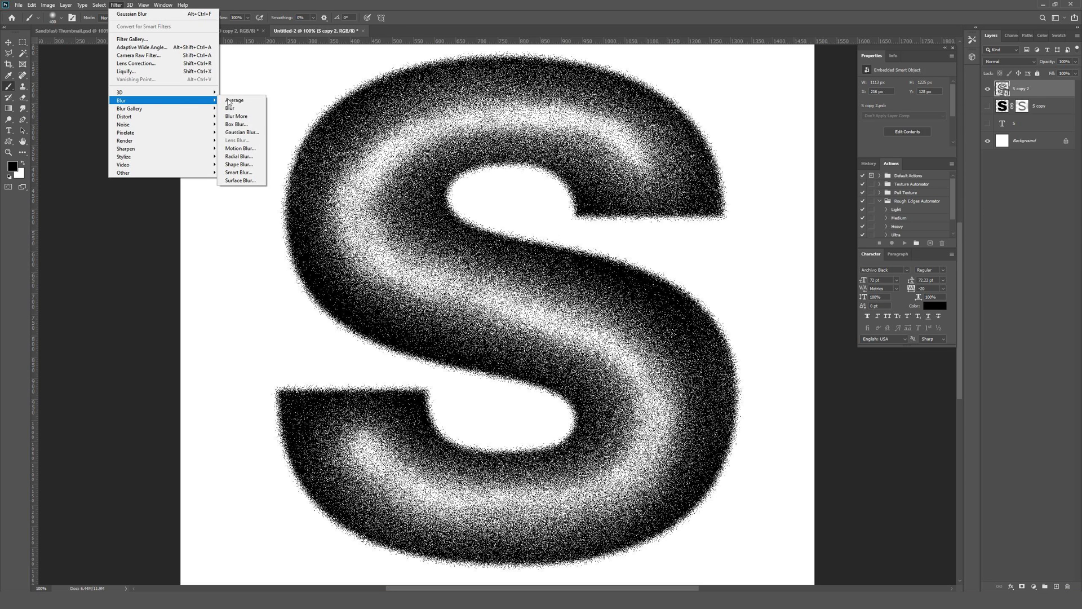
click(241, 133)
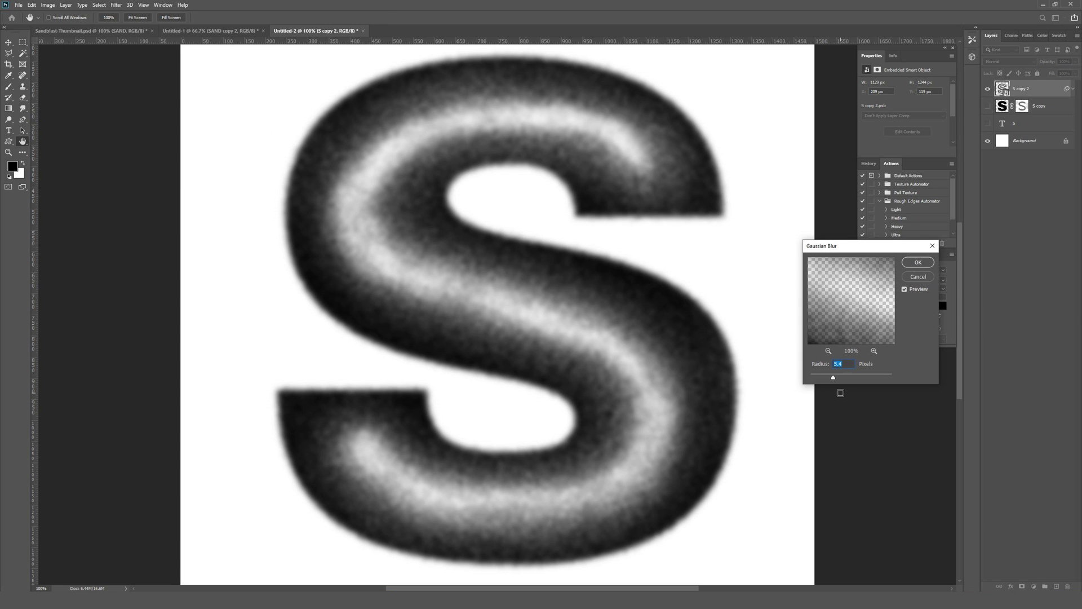
text(.3)
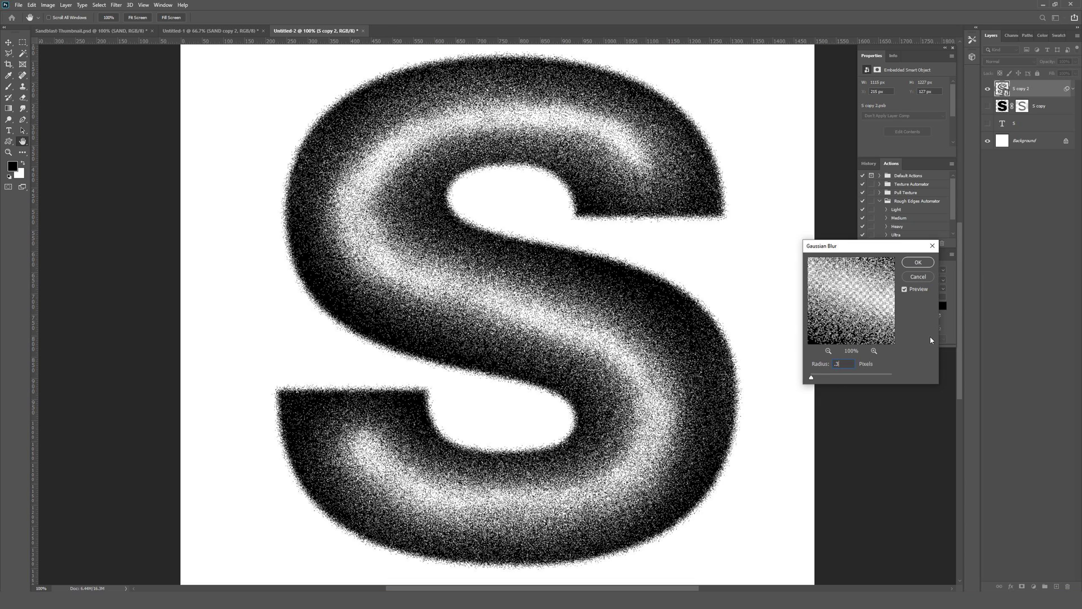
click(905, 289)
click(904, 289)
click(905, 291)
click(904, 291)
click(905, 291)
Step: Try a 0.2 pixel blur radius, apply the Gaussian Blur at 0.3 pixels instead, and compare the smart filter off and on
double_click(839, 362)
text(.2)
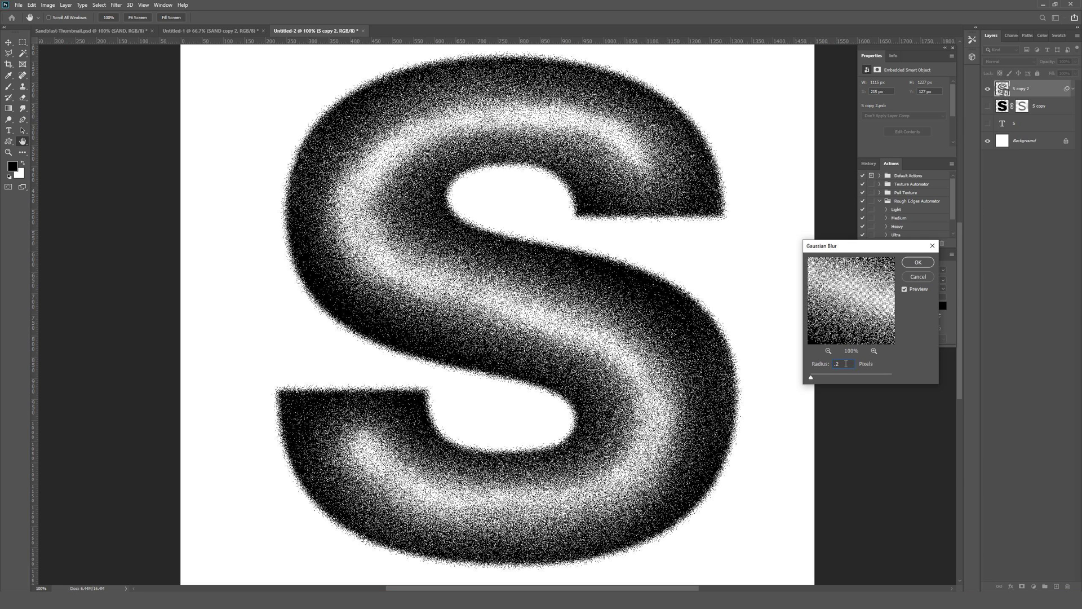
text(3)
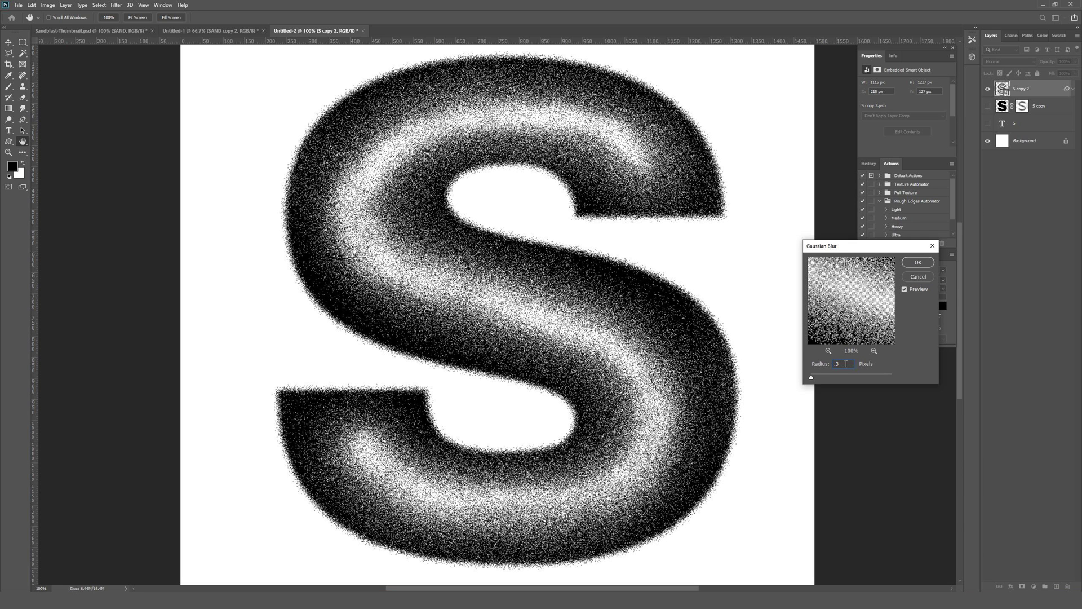
click(915, 265)
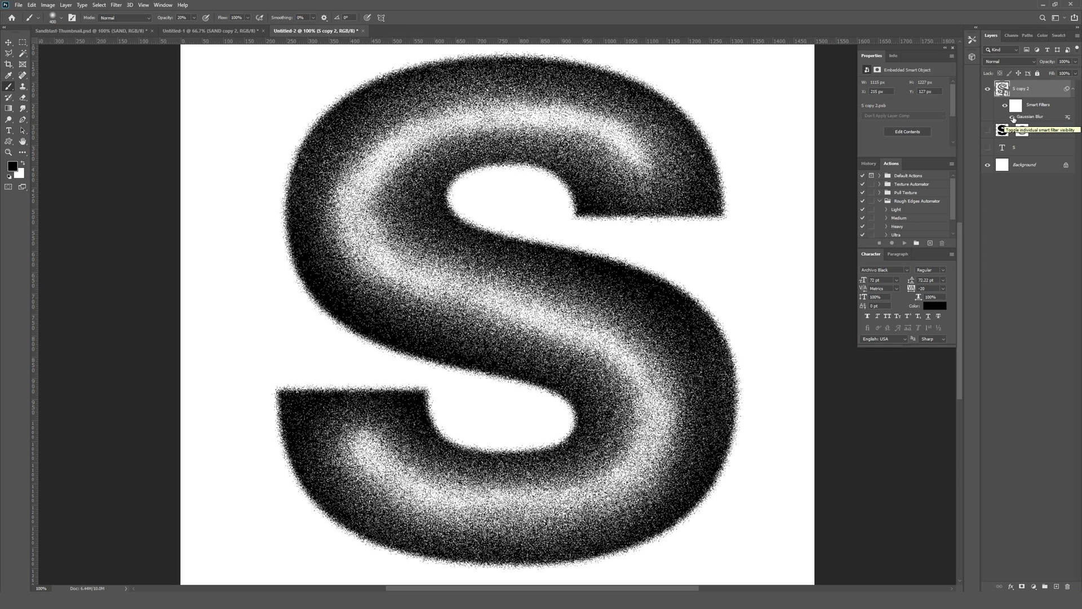
click(1013, 118)
click(1012, 117)
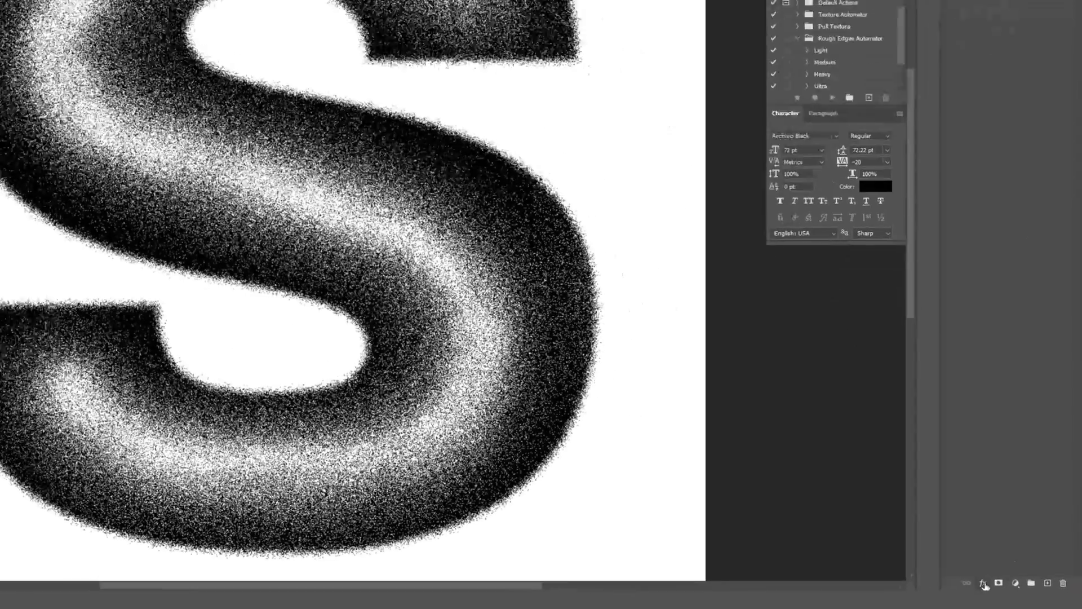
Step: Add a dark reddish-brown Color Overlay in Normal mode at 100% opacity to S copy 2, previewing turquoise without keeping it
click(1012, 587)
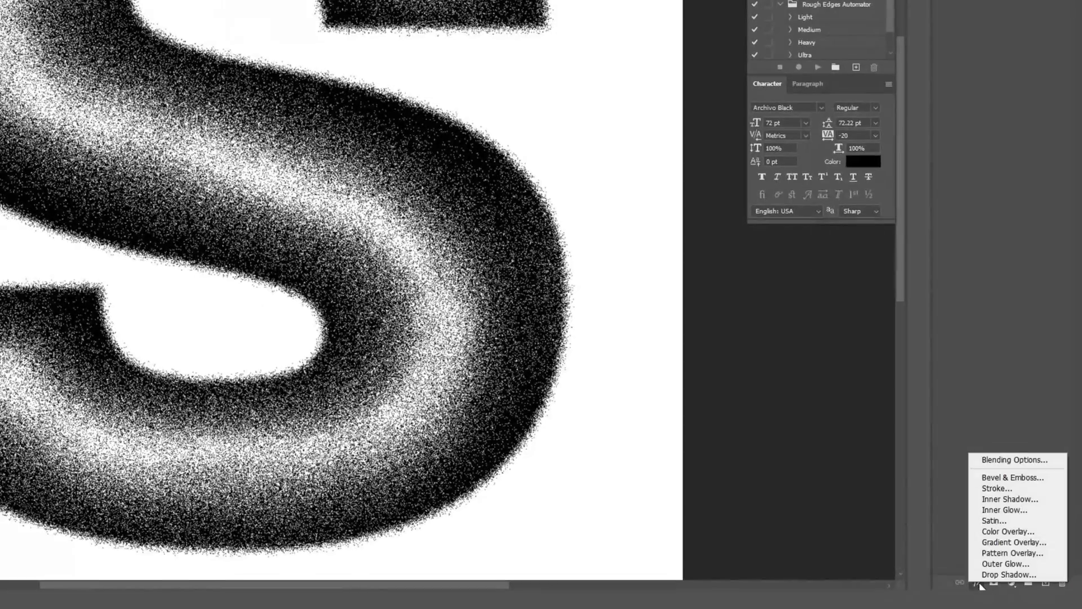
click(994, 532)
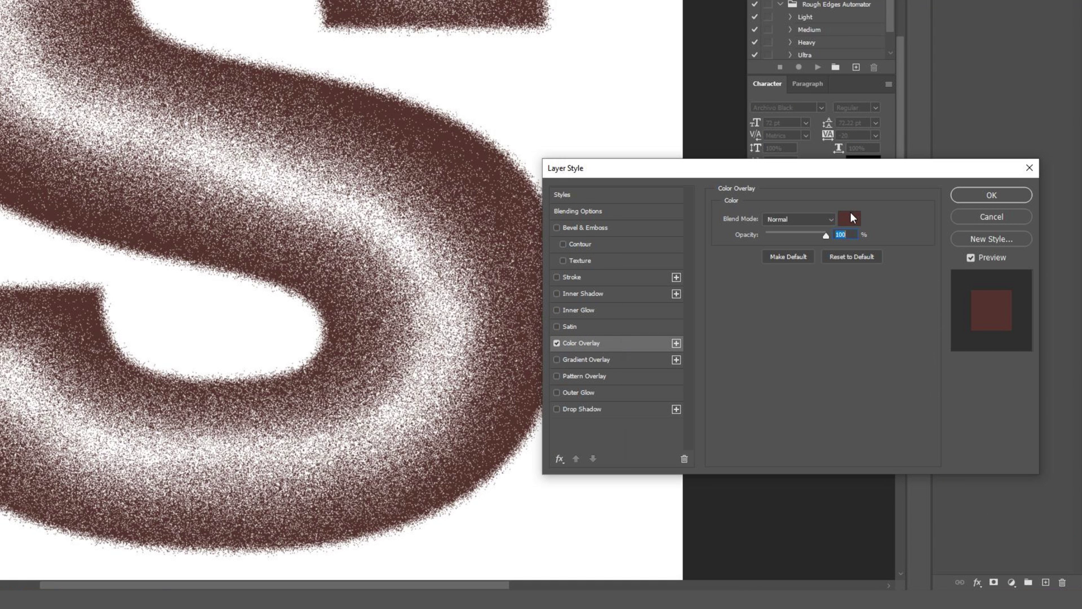
click(850, 218)
text(29dbdd)
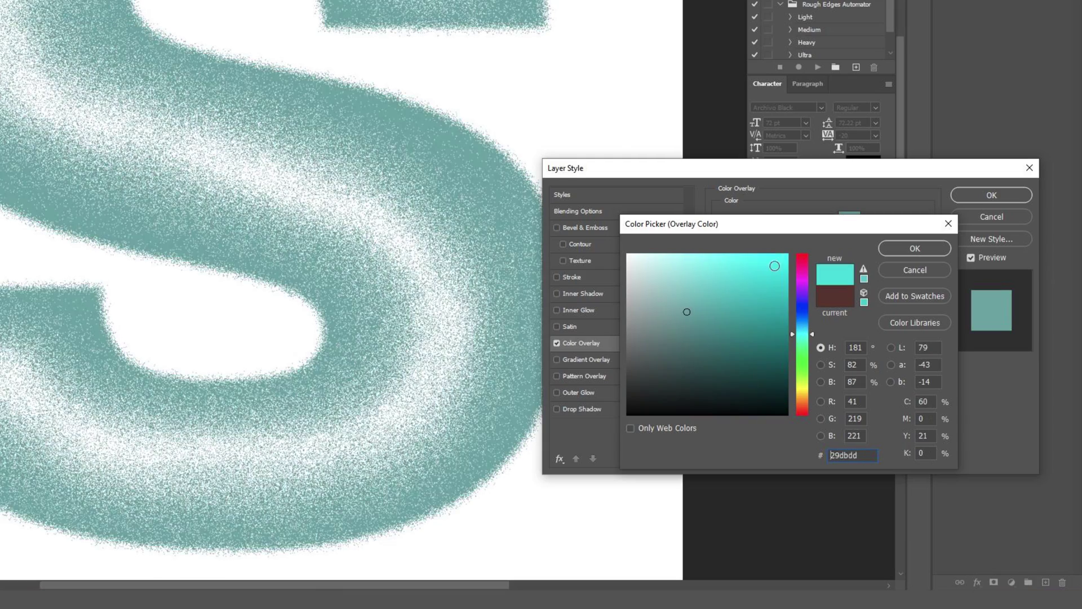
click(767, 267)
click(914, 271)
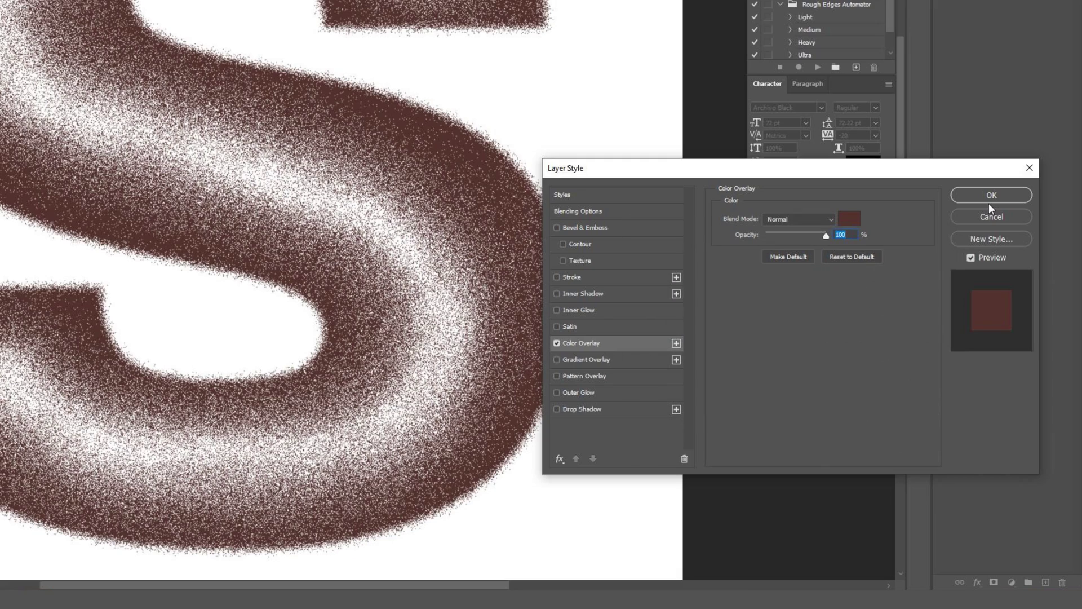
click(990, 195)
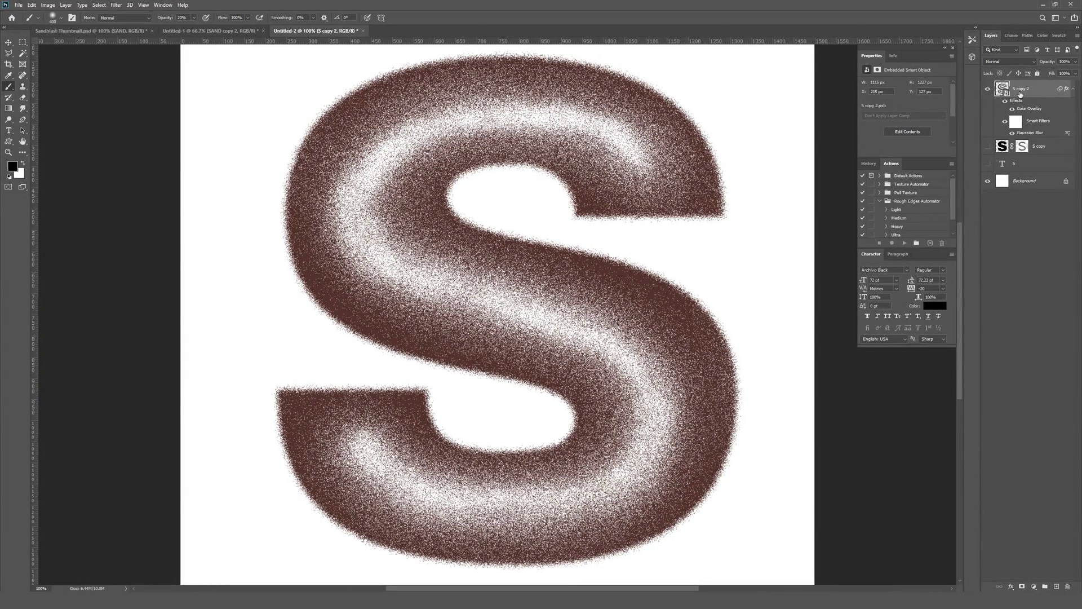
Step: Compare the SAND copy 3 layer's drop shadow off and on in Sandblast Thumbnail.psd, and return to the Untitled-2 document
click(208, 30)
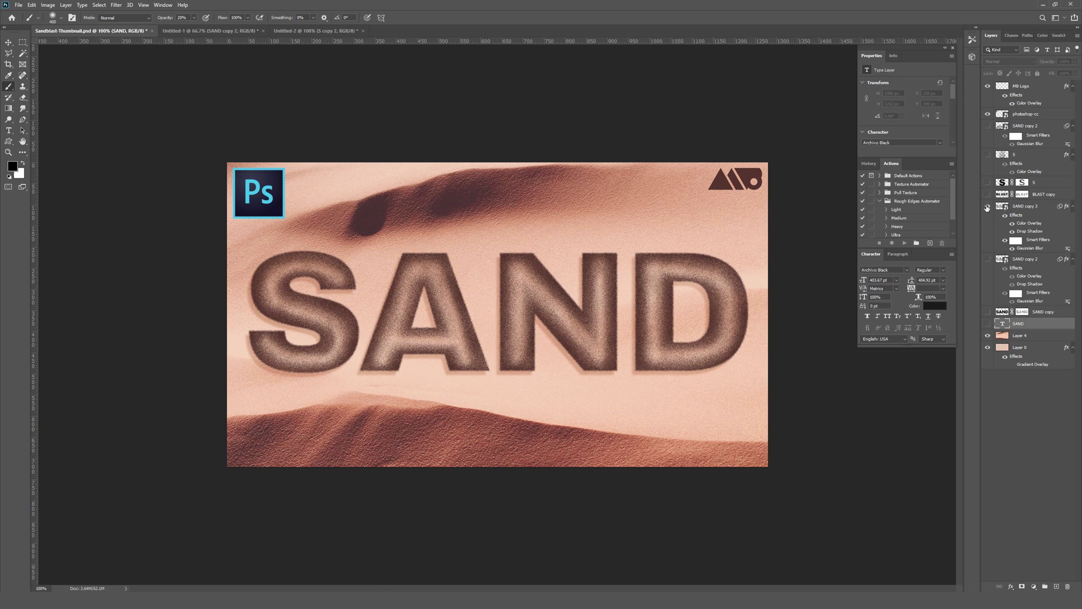
click(1012, 232)
click(1012, 232)
click(1012, 231)
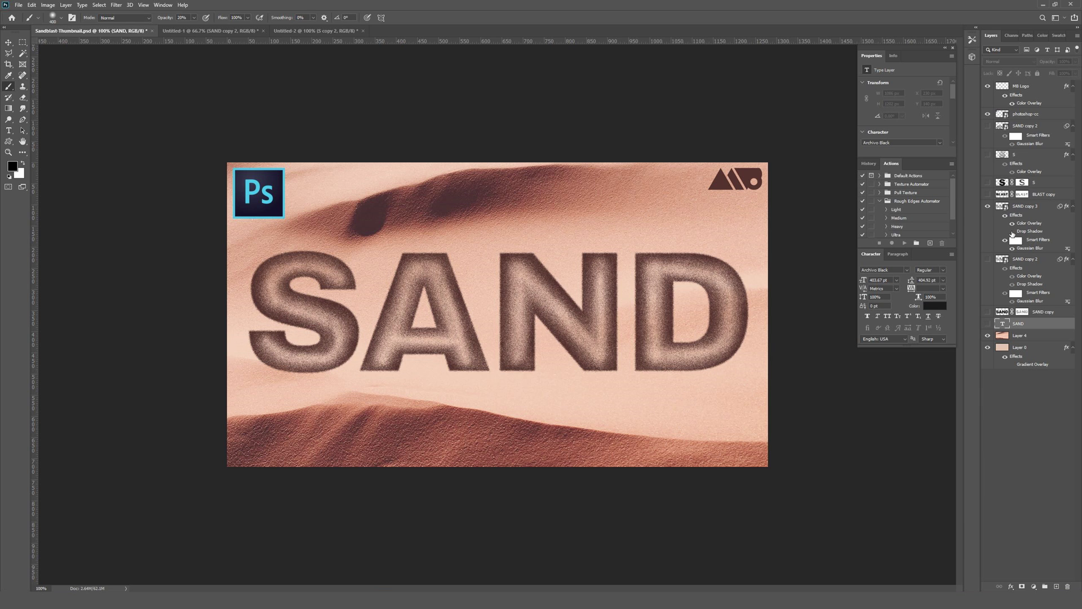
click(1012, 231)
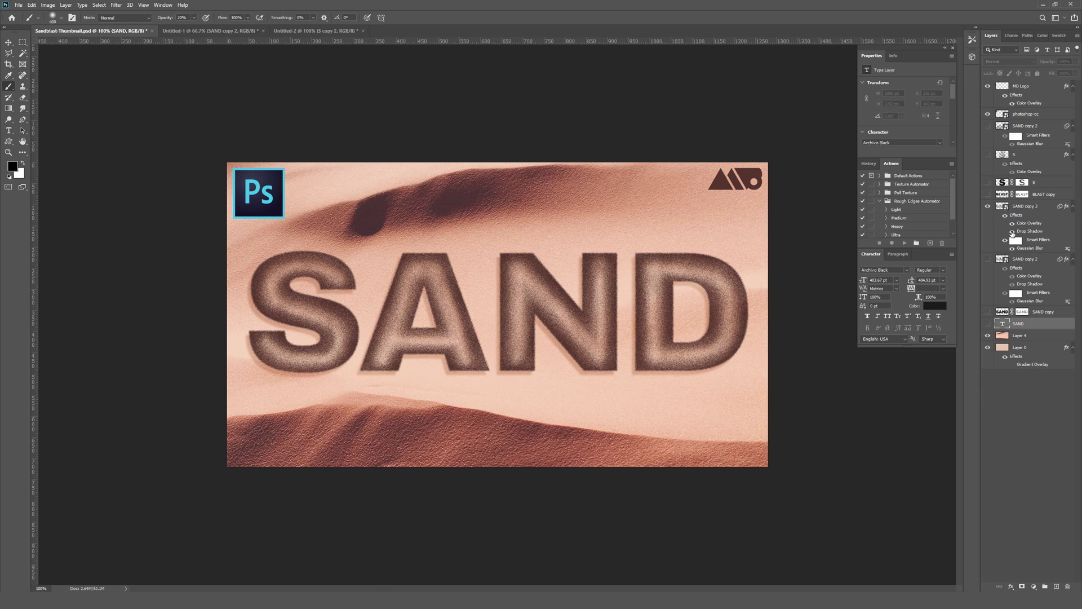
click(304, 31)
click(987, 89)
click(987, 88)
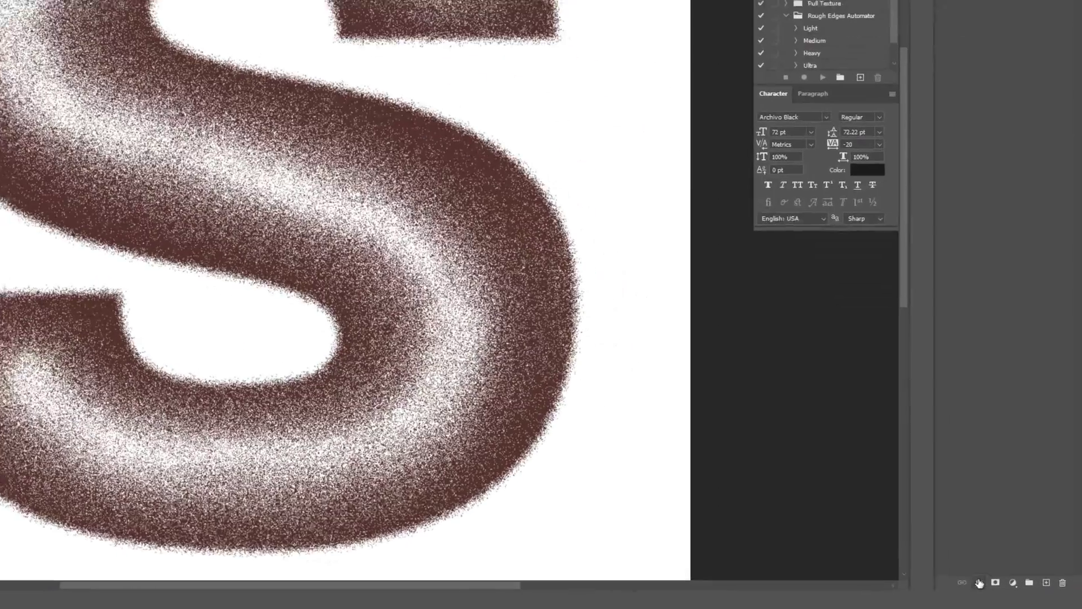
Step: Add a light beige Multiply Drop Shadow to the S copy 2 layer with a 58° angle and 30 px distance
click(1010, 586)
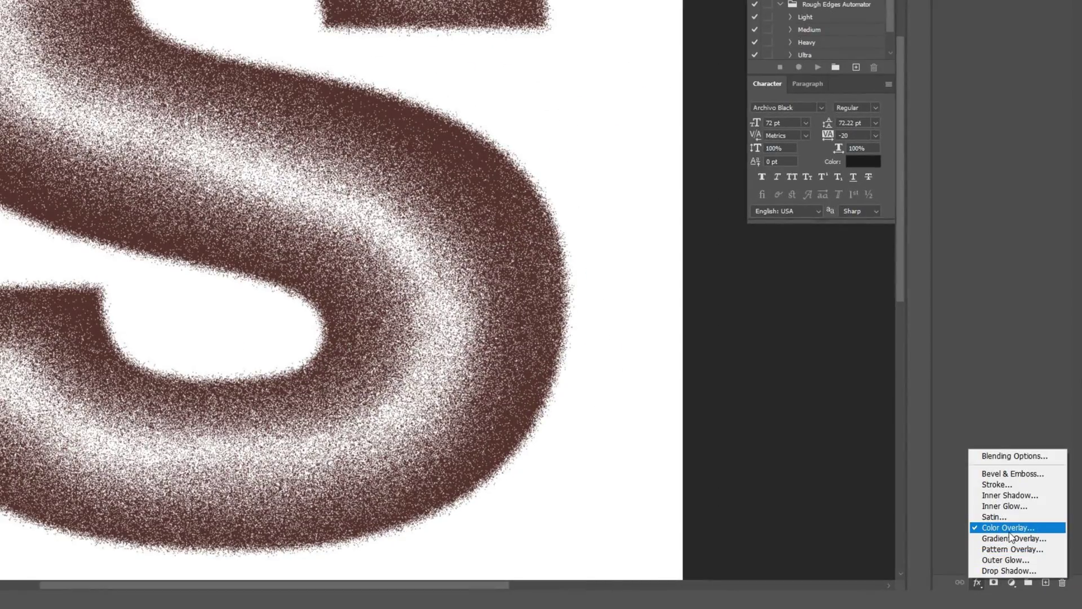
click(1001, 570)
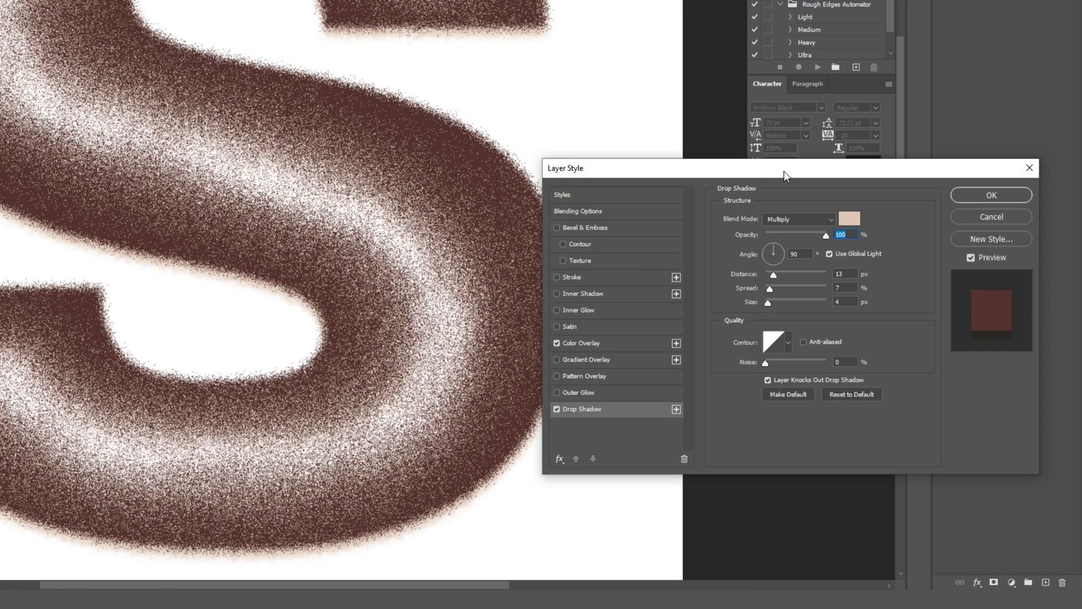
drag(784, 175, 698, 109)
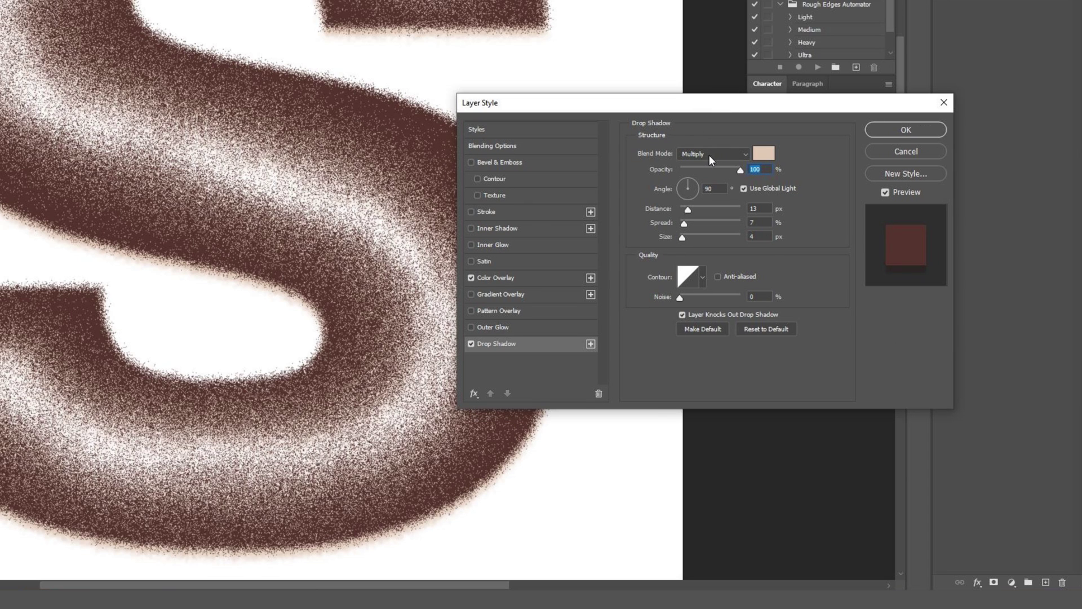
click(709, 155)
click(709, 154)
drag(680, 187, 700, 210)
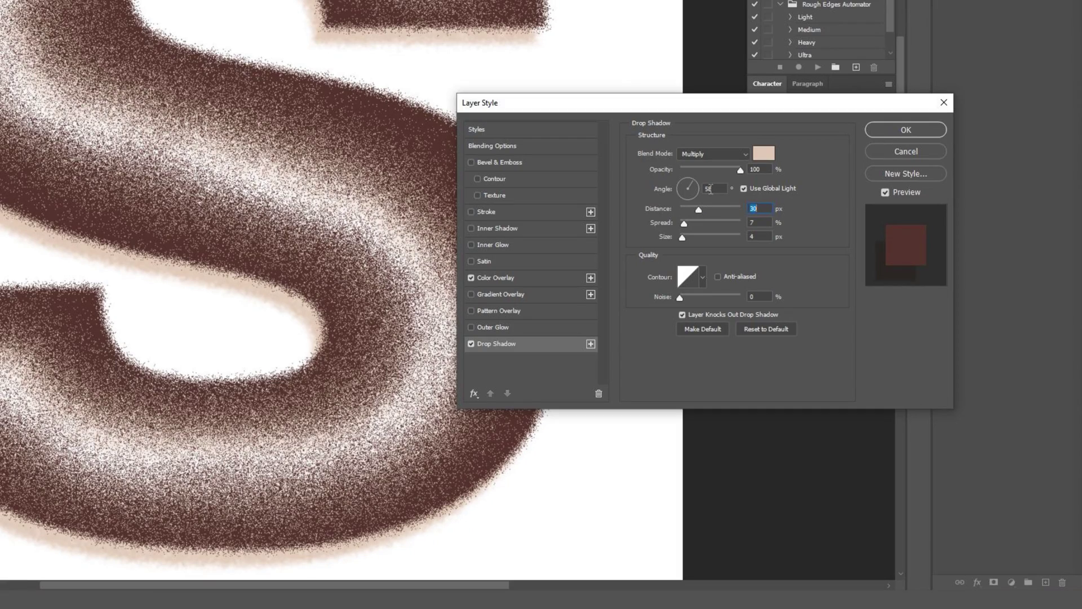
click(891, 132)
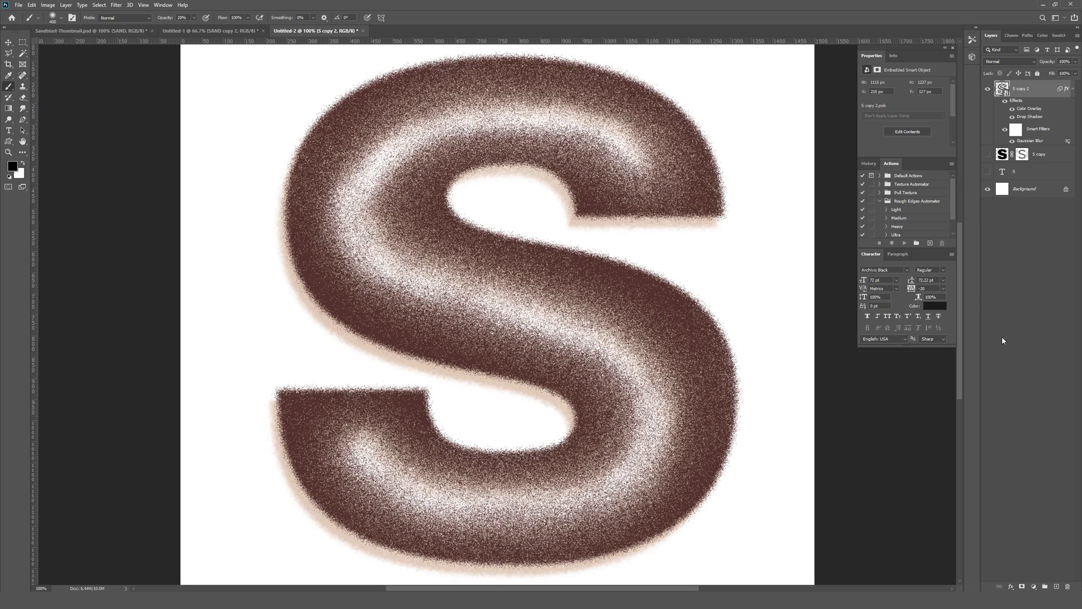
Step: Compare the S copy 2 layer with its drop shadow off and on, and review the shadow's settings without changing them
click(1012, 117)
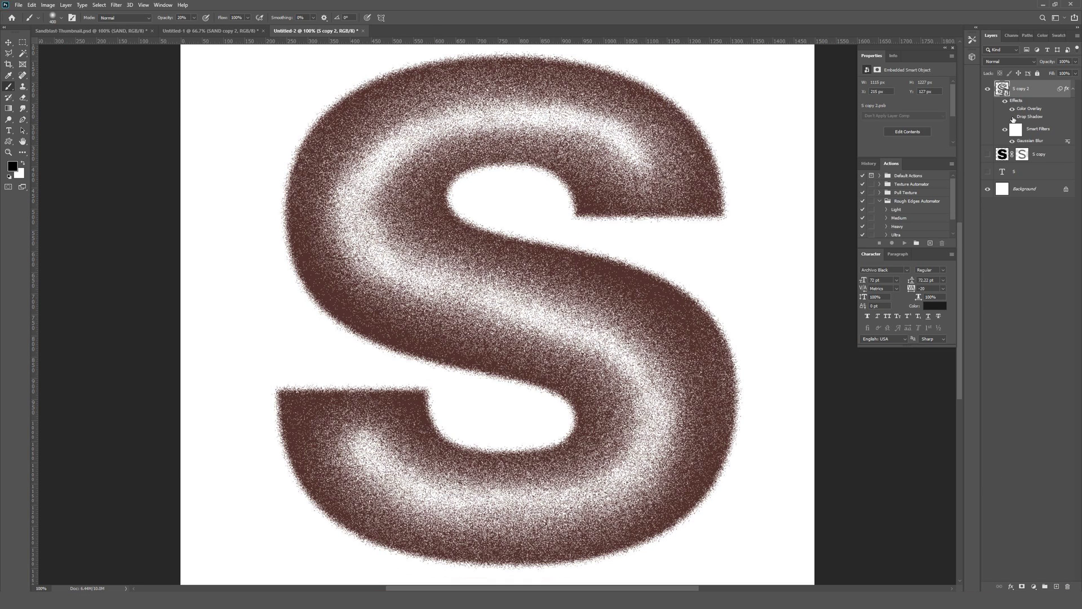
click(1013, 117)
double_click(1026, 117)
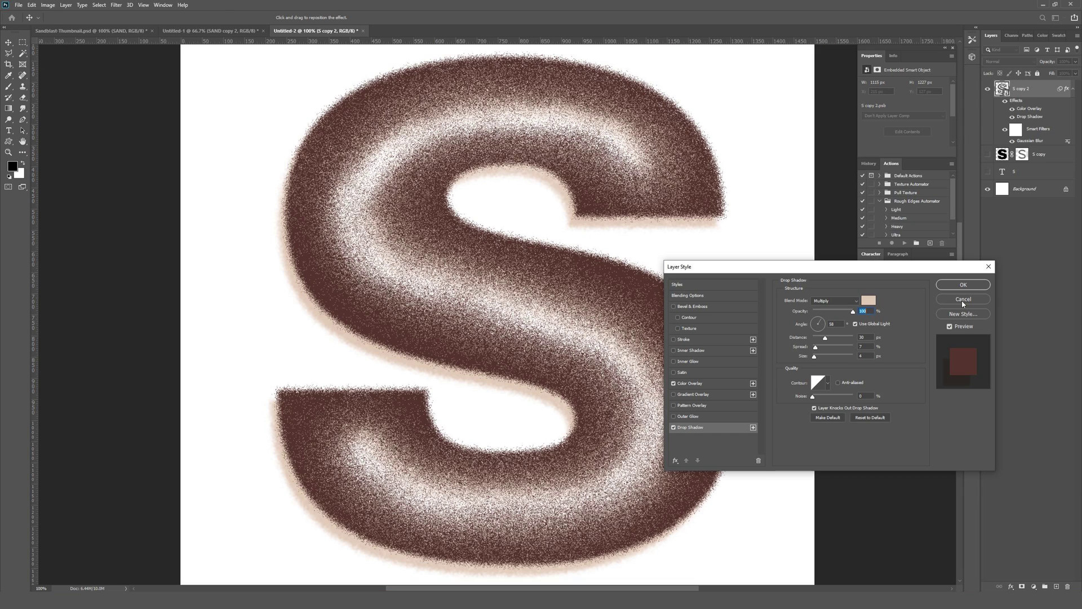
click(963, 299)
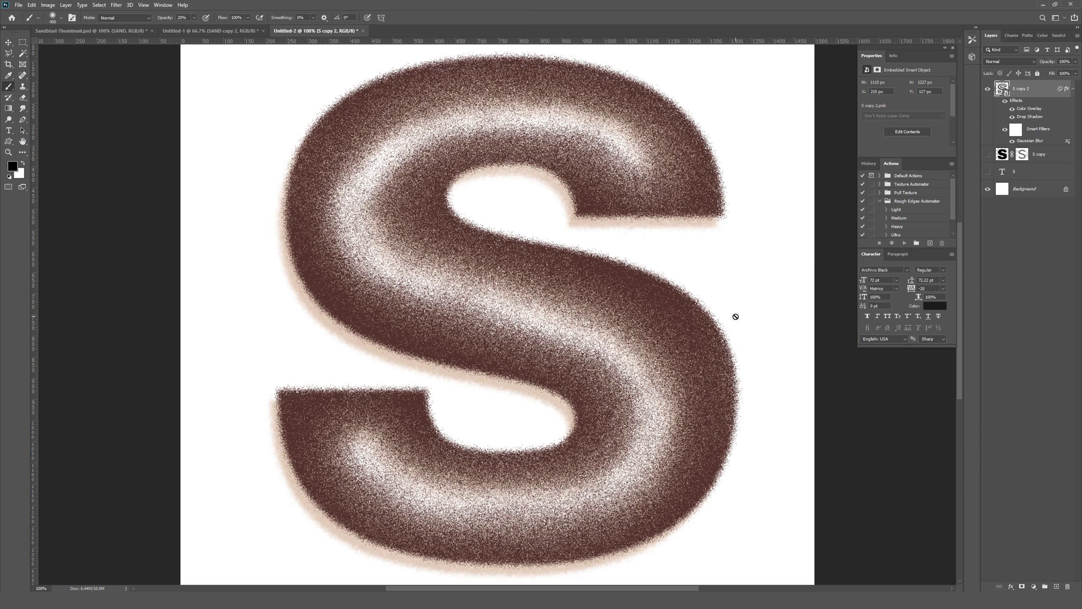